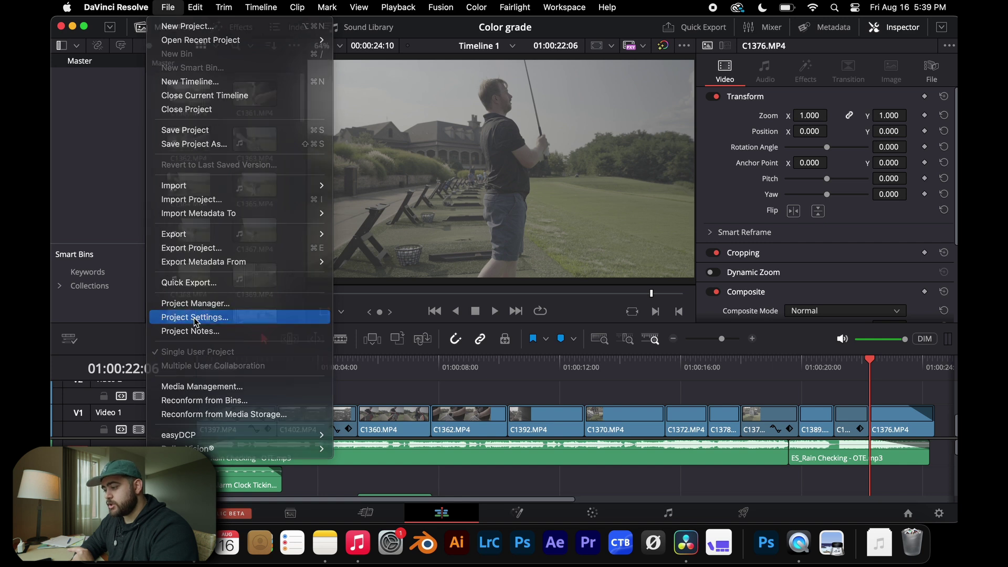
Review the project's Color Management settings, from the color space options through the broadcast safe options, and leave them without saving
click(252, 154)
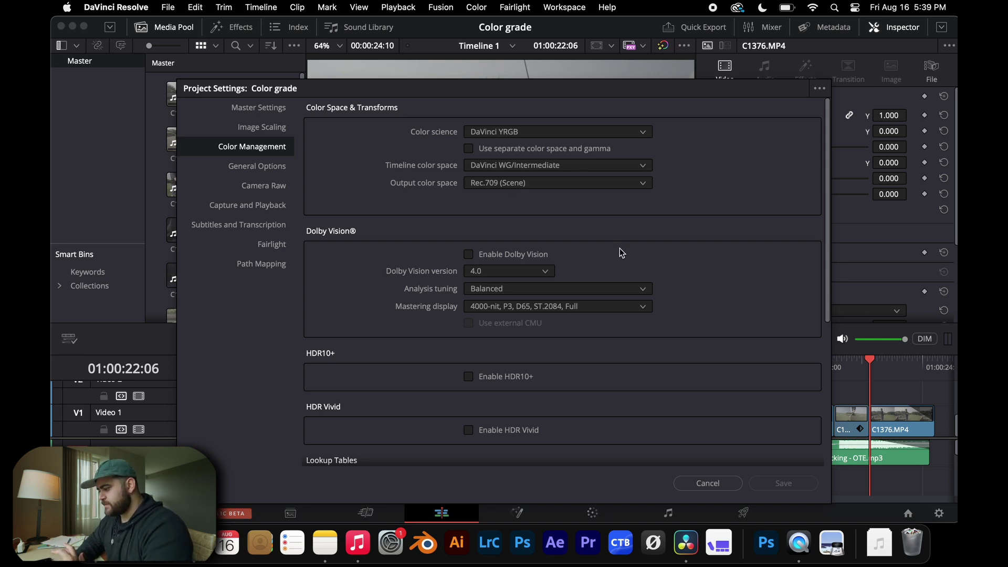
scroll(621, 252, down, 5)
scroll(621, 252, down, 3)
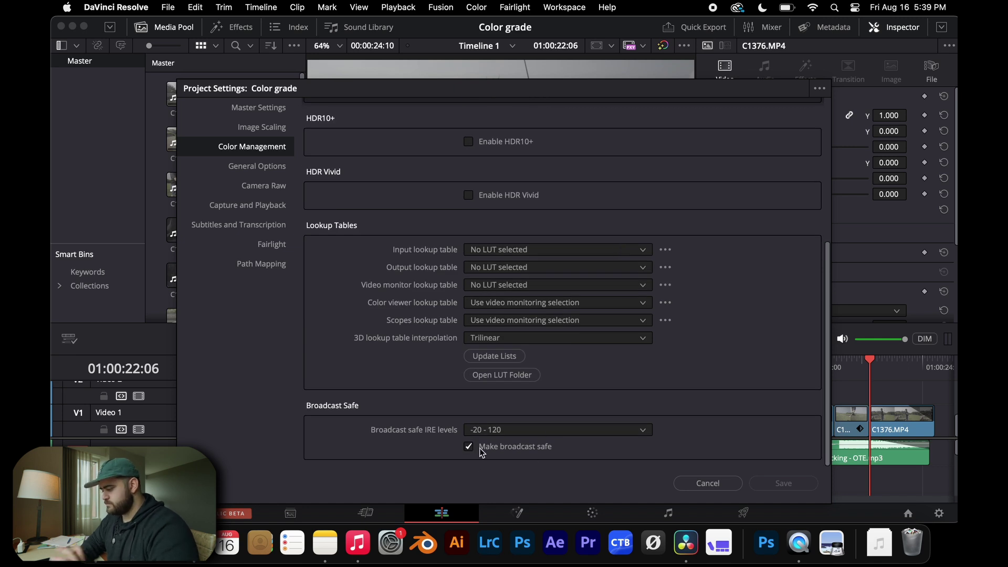
click(708, 482)
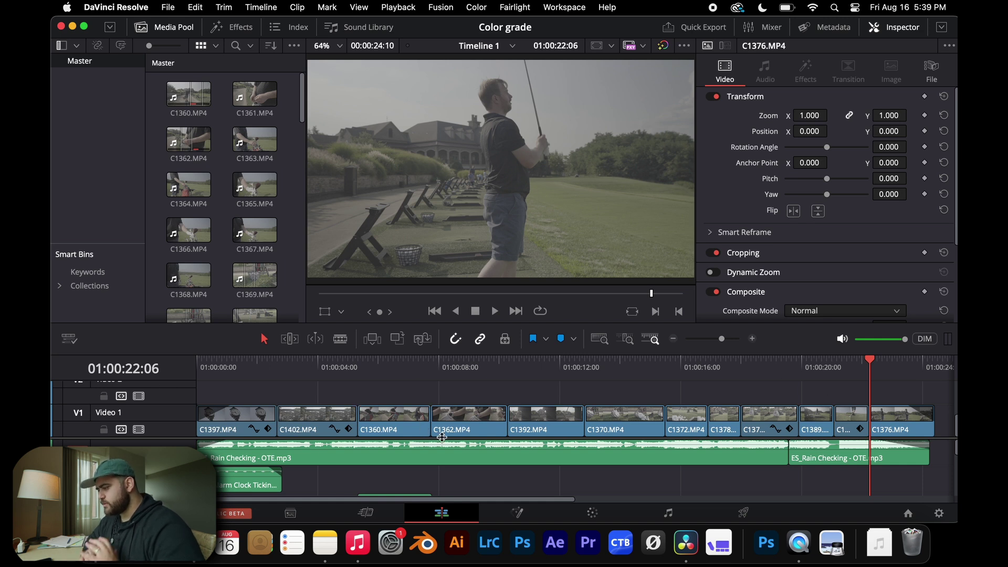
Open clip 01 for grading on the Color page and preview its frame at 01:00:02:00 before returning to its start
click(593, 514)
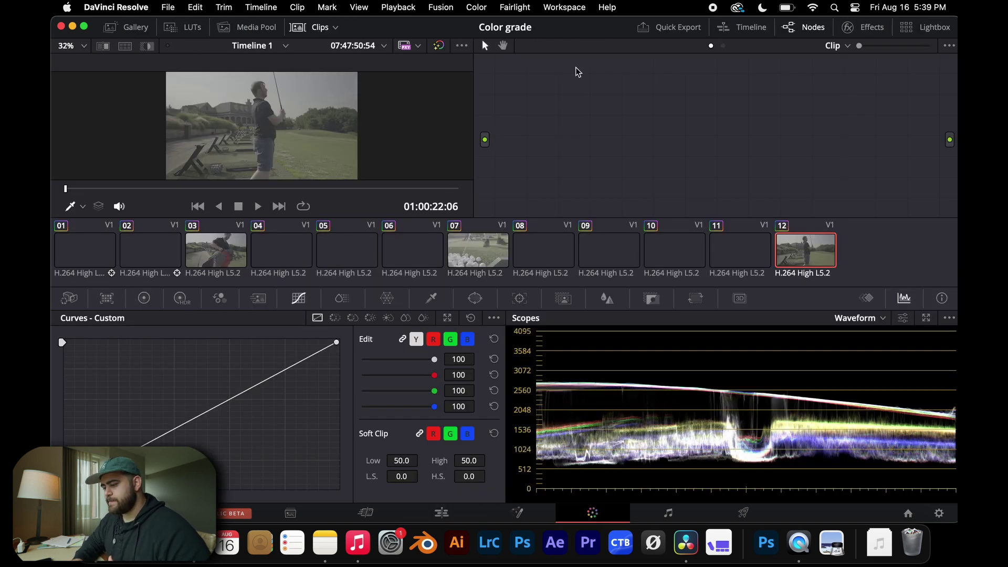
click(85, 258)
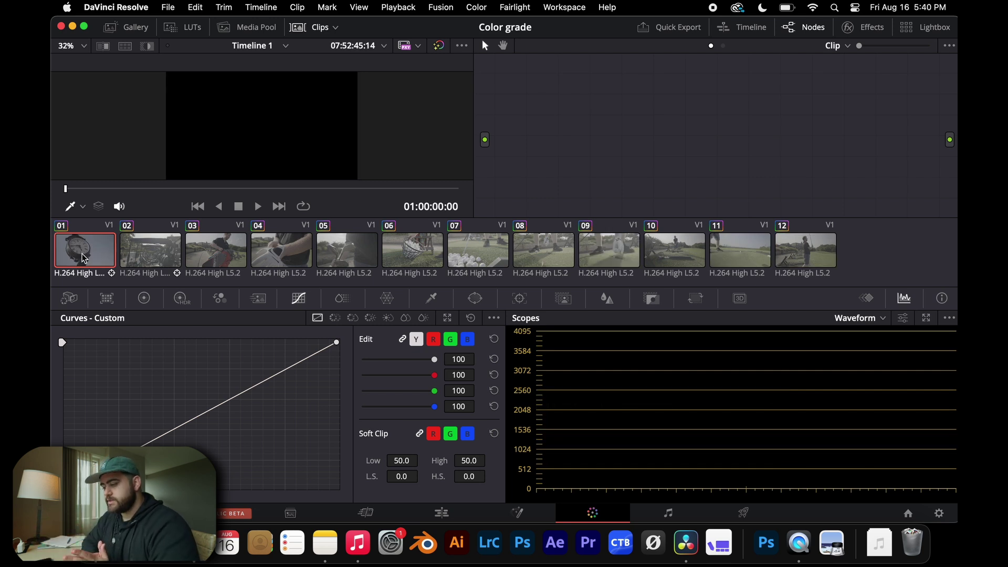
drag(322, 187, 364, 189)
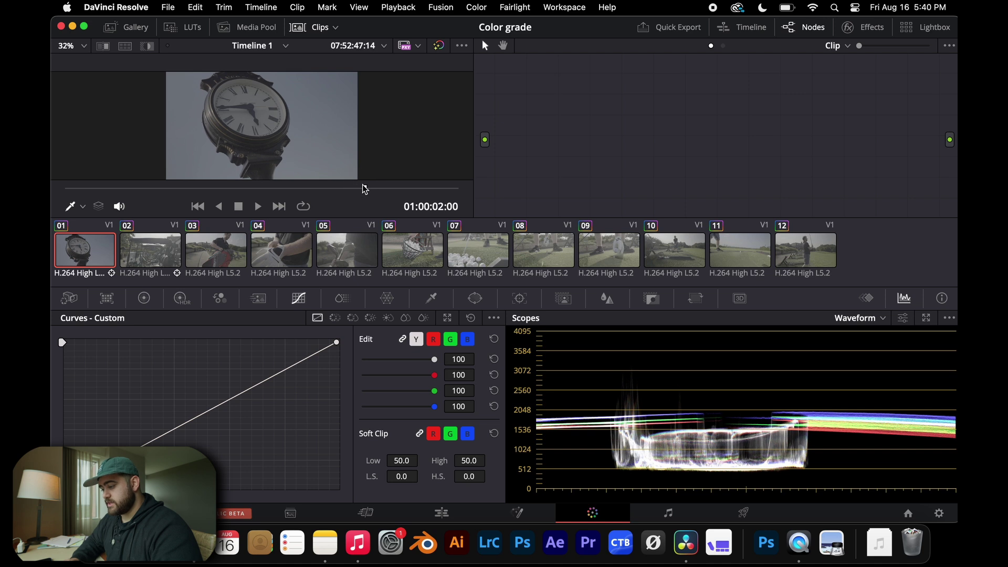
key(super+f)
key(super+f)
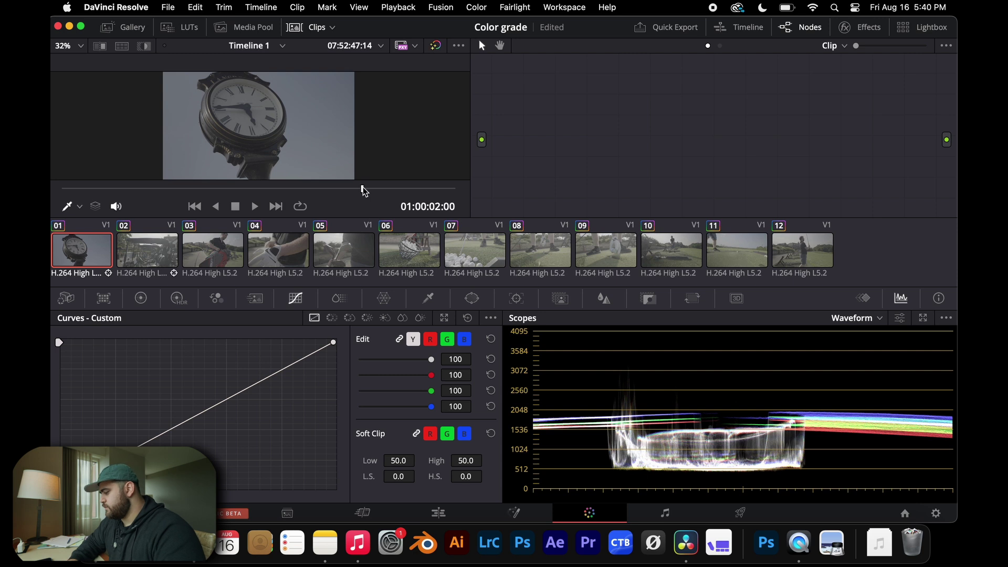
key(Home)
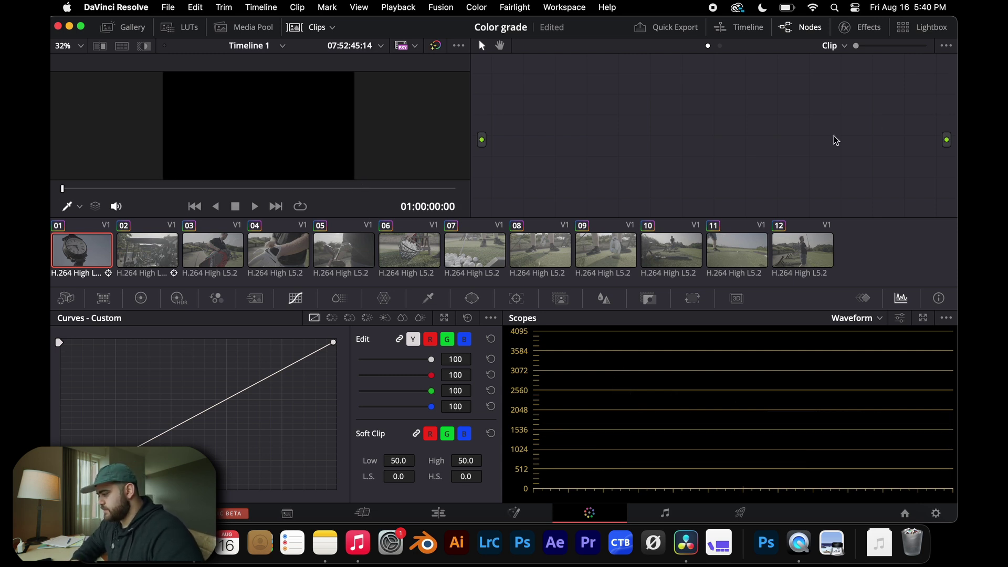
Build two serial nodes for clip 01, placing the first beside the graph's input and the second beside its output
drag(615, 123, 896, 126)
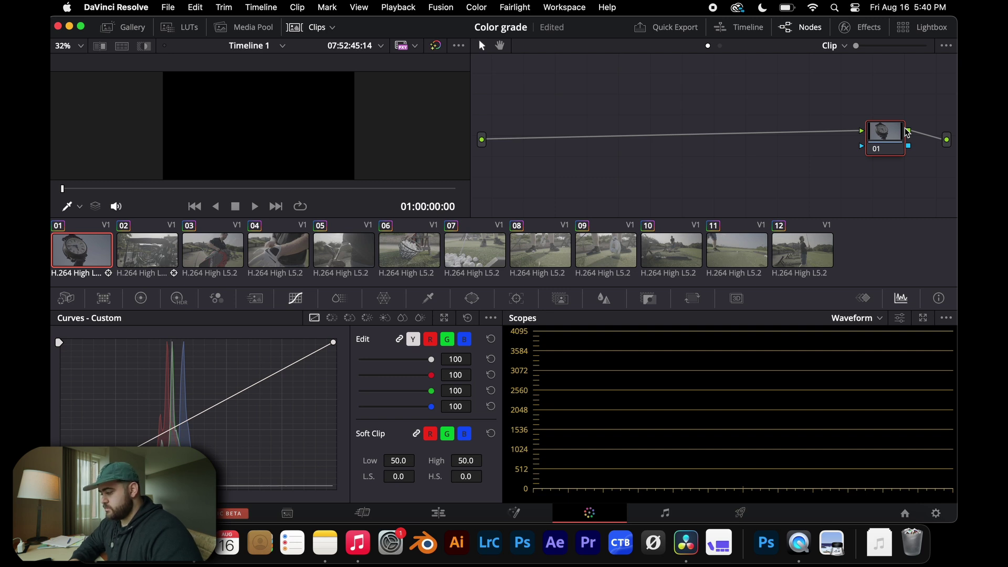
key(shift+s)
drag(889, 174, 517, 107)
drag(883, 128, 885, 113)
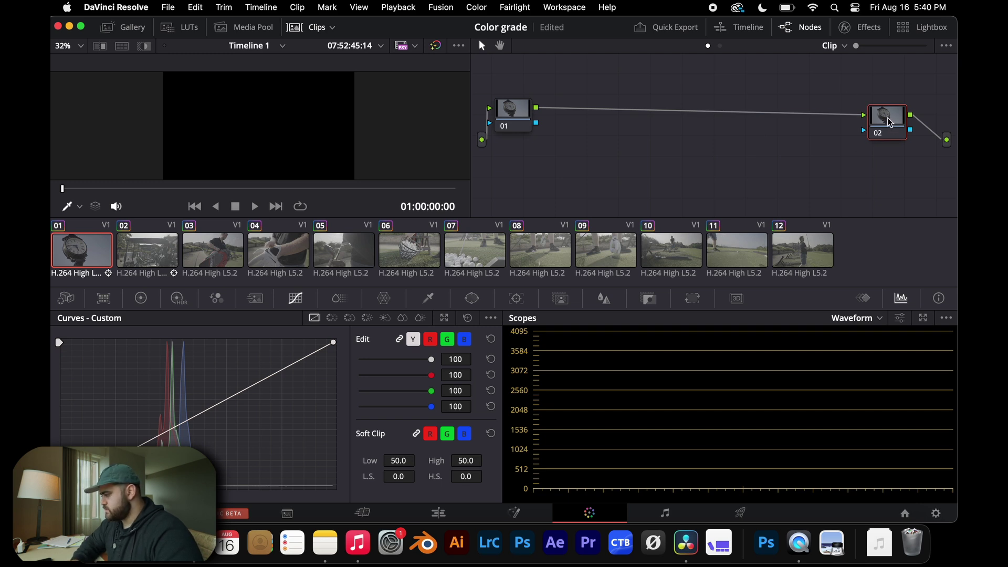
Insert two serial nodes between the existing pair and stack them vertically below node 01
key(shift+s)
key(shift+s)
drag(887, 205, 565, 139)
click(876, 173)
drag(875, 173, 546, 205)
click(558, 156)
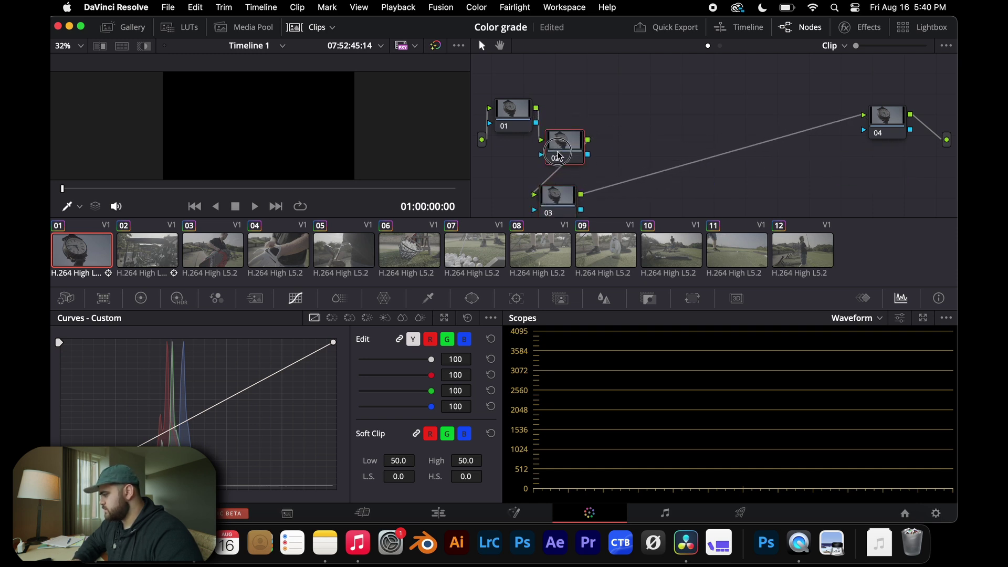
drag(559, 156, 545, 161)
Insert two more serial nodes before the final node and stack them in a column beside nodes 02 and 03
click(877, 132)
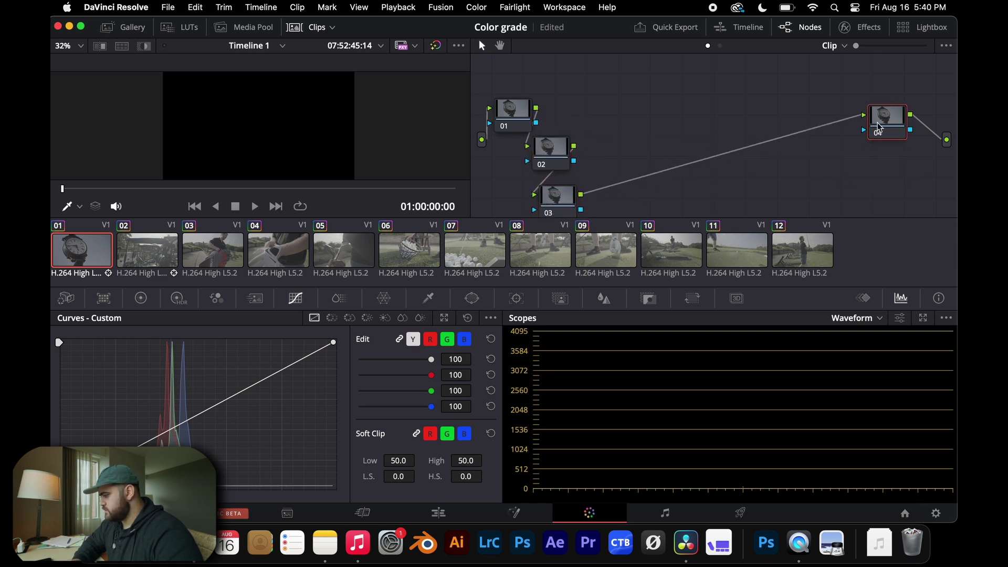
key(shift+s)
key(shift+s)
drag(888, 173, 726, 145)
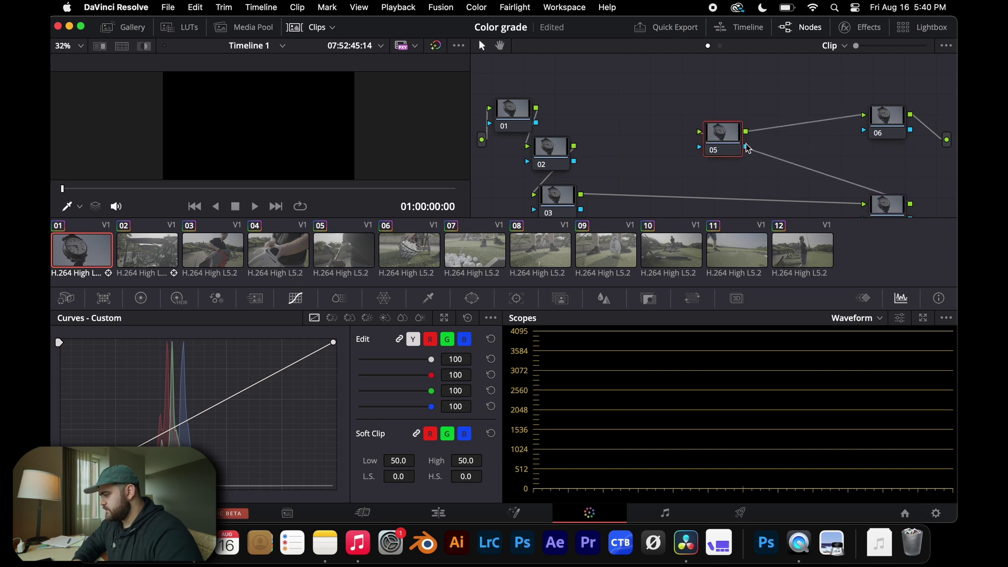
drag(889, 206, 687, 197)
drag(677, 135, 683, 154)
Tidy the node graph by aligning nodes 02 and 03 and moving node 06 above and beyond the second column
click(556, 148)
drag(557, 148, 568, 148)
drag(570, 188, 575, 188)
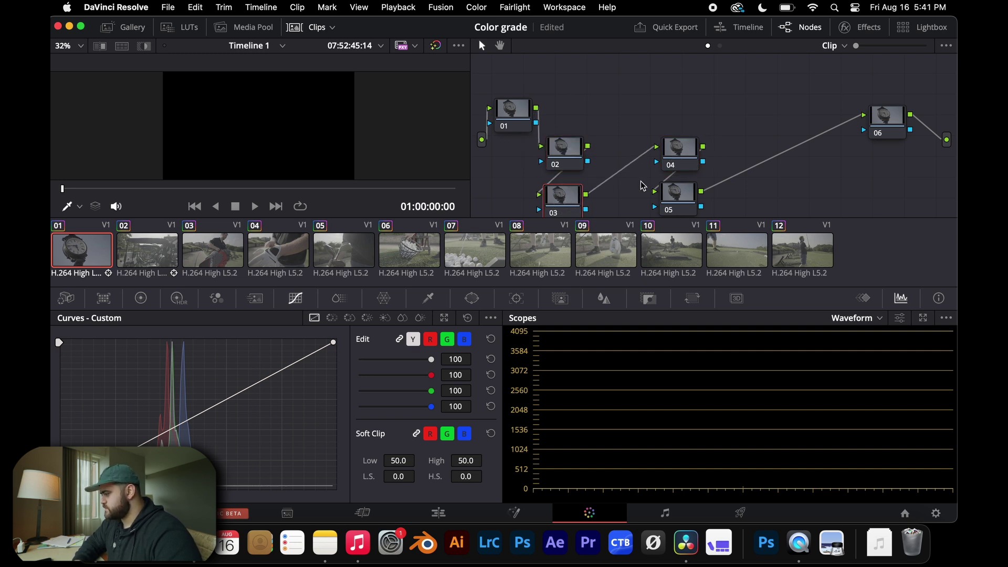
drag(521, 116, 514, 108)
drag(874, 122, 756, 101)
scroll(627, 181, down, 1)
Label node 01 as DWG, node 02 as EXPO and node 03 as COLOR
click(508, 105)
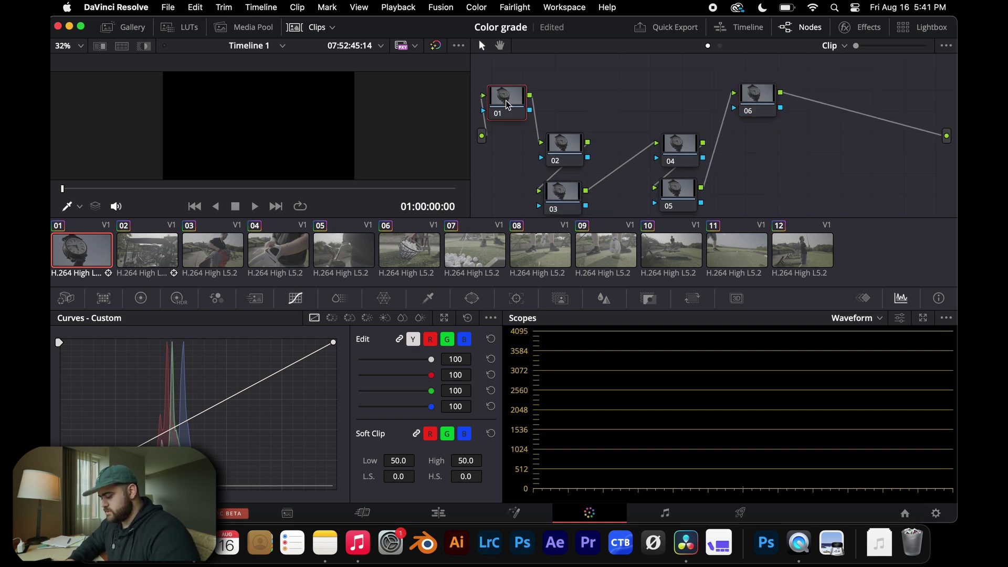
key(Return)
click(572, 157)
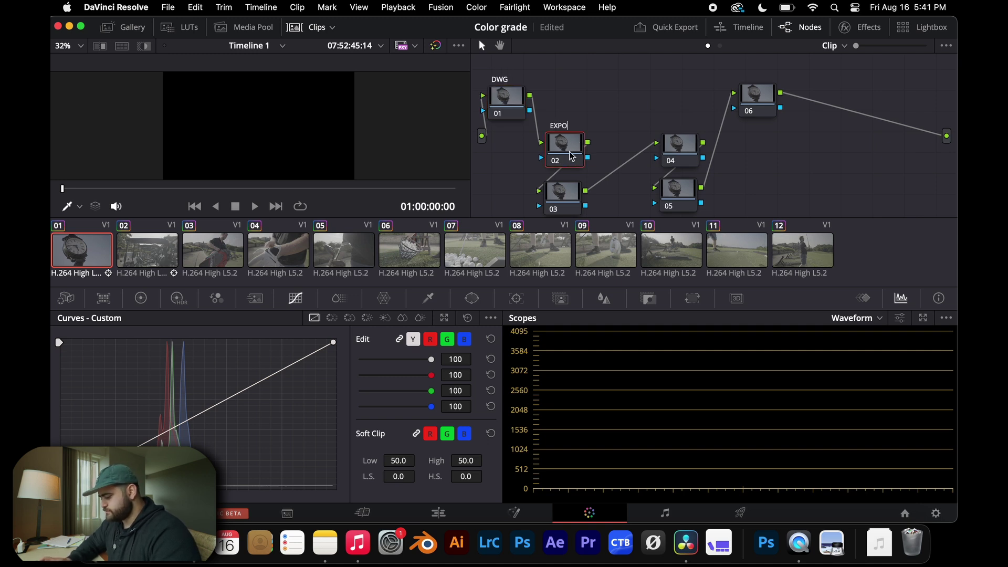
click(562, 187)
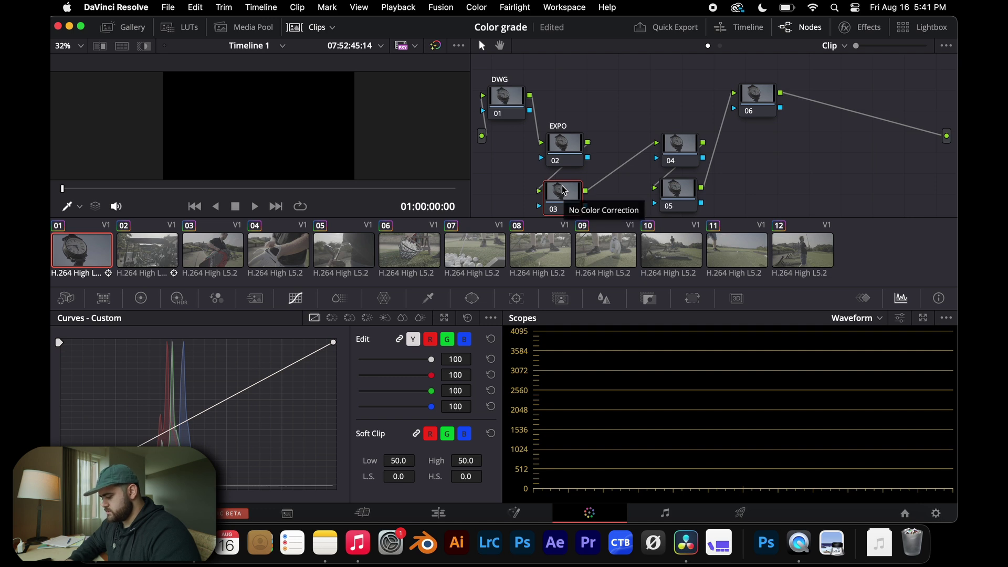
text(LOR)
Label node 04 as CONT, node 05 as LOOK and node 06 as REC
click(676, 142)
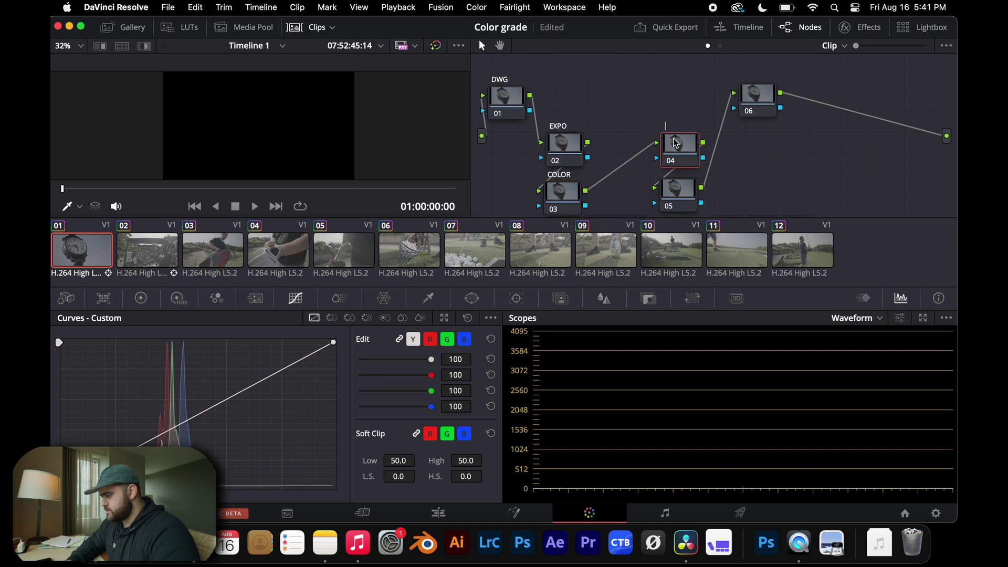
click(682, 198)
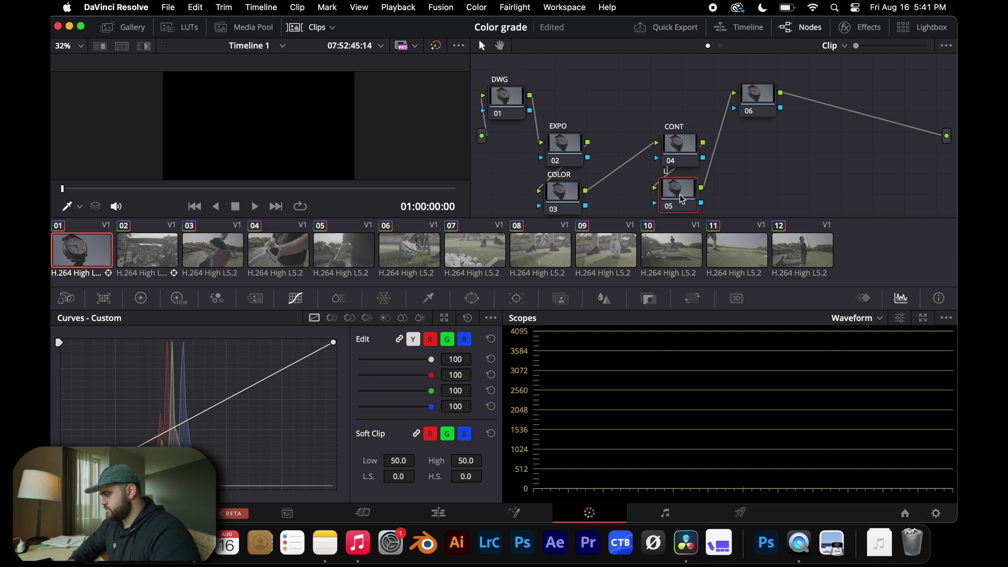
click(758, 99)
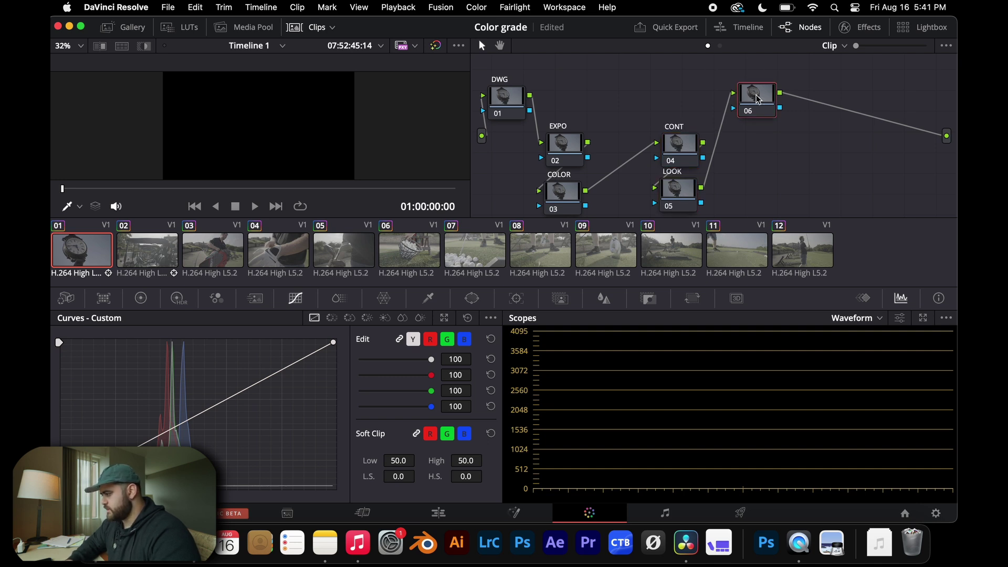
text(REC)
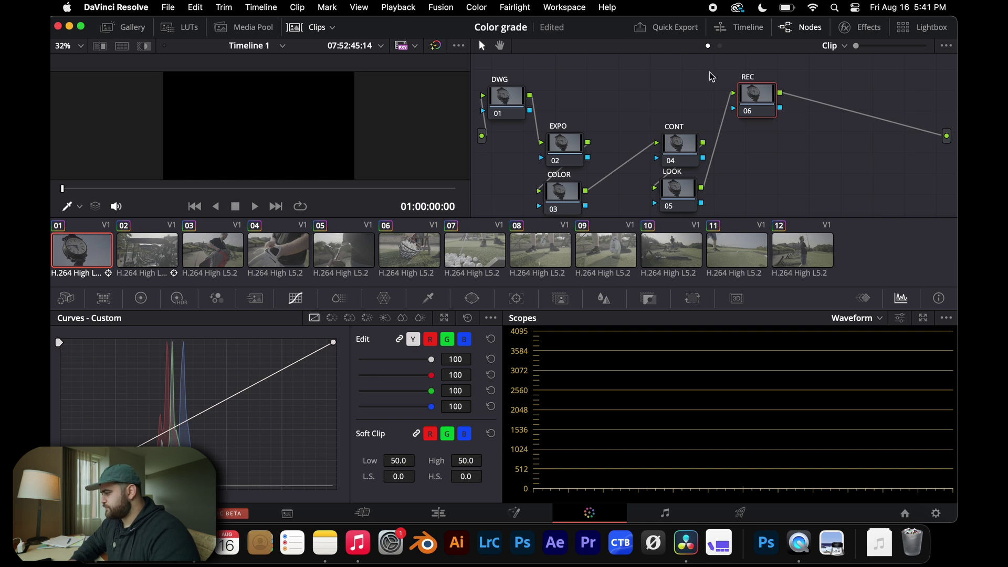
Find the Color Space Transform effect in the effects library and apply it to the REC node
click(867, 28)
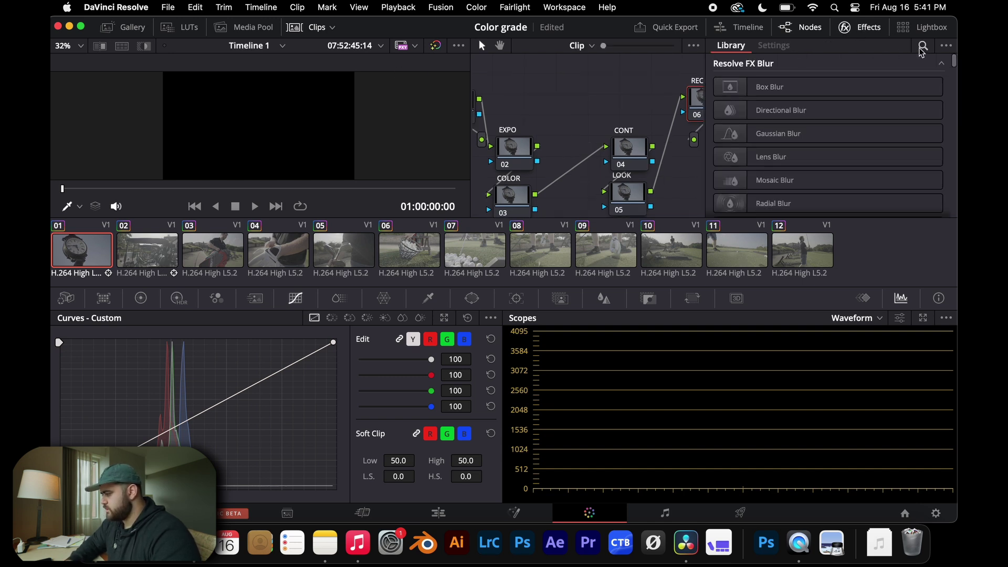
click(921, 49)
text(COLO)
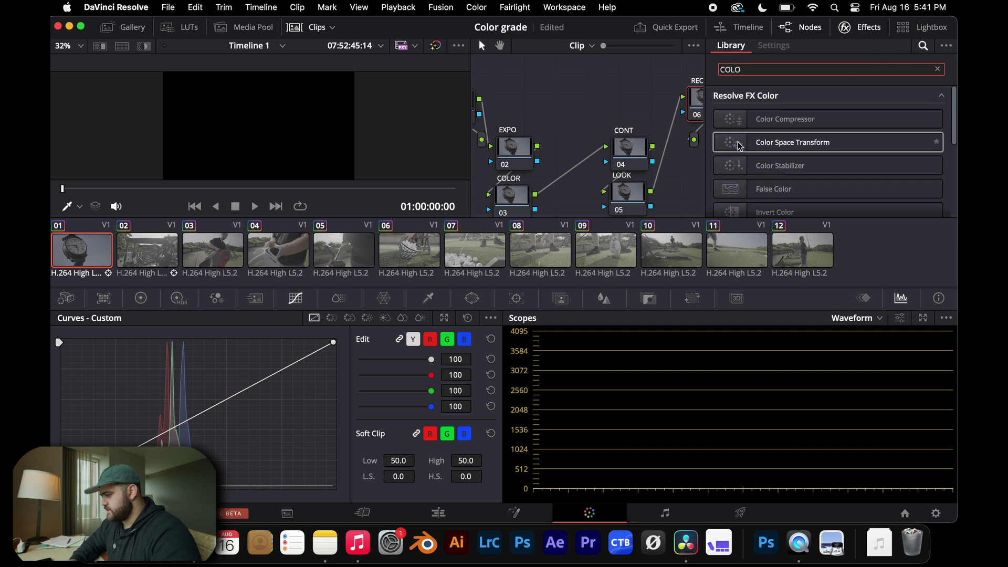
drag(782, 148, 697, 113)
Apply a Color Space Transform to the DWG node and reposition that node above the EXPO node
scroll(625, 86, left, 2)
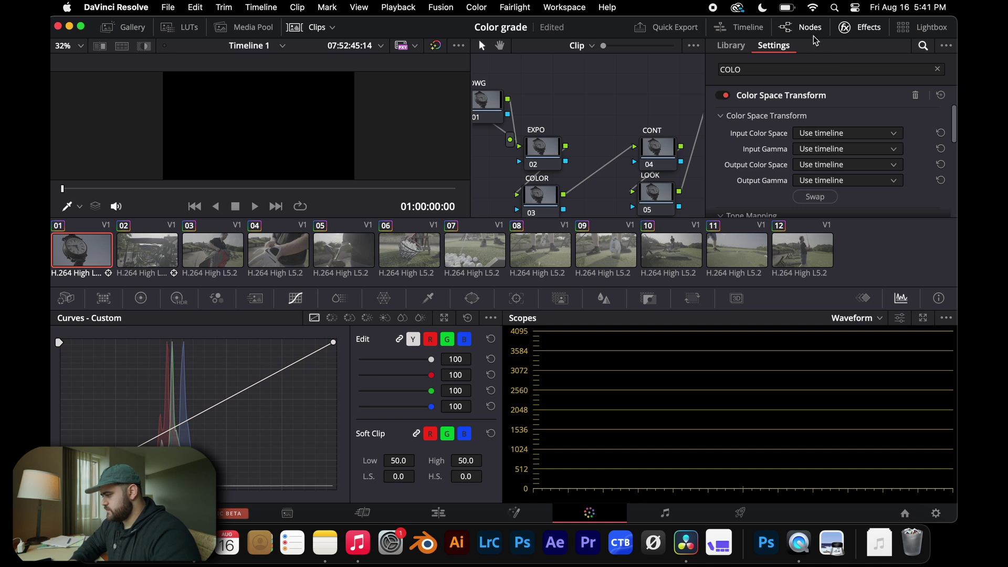
click(503, 99)
drag(819, 146, 491, 117)
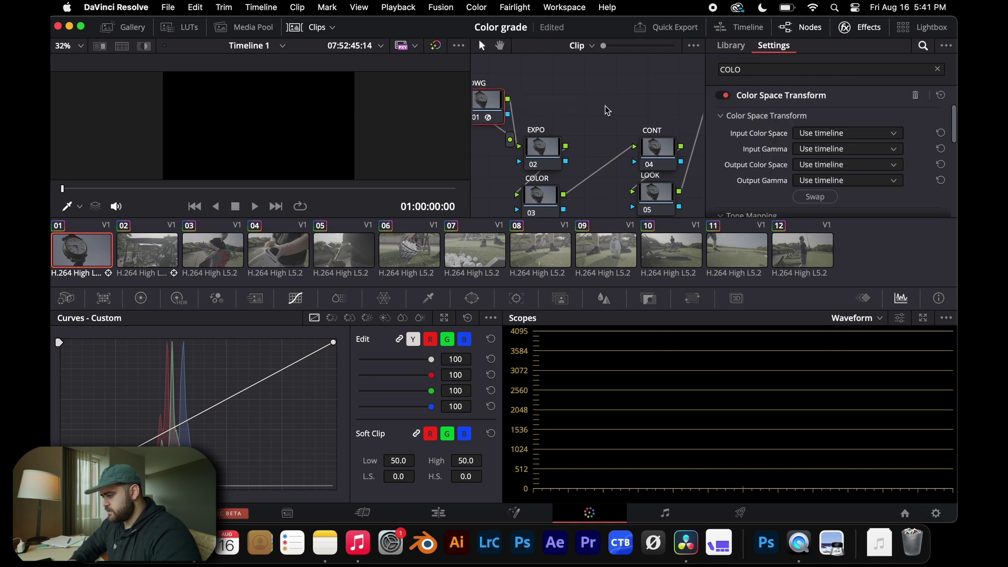
scroll(611, 109, left, 1)
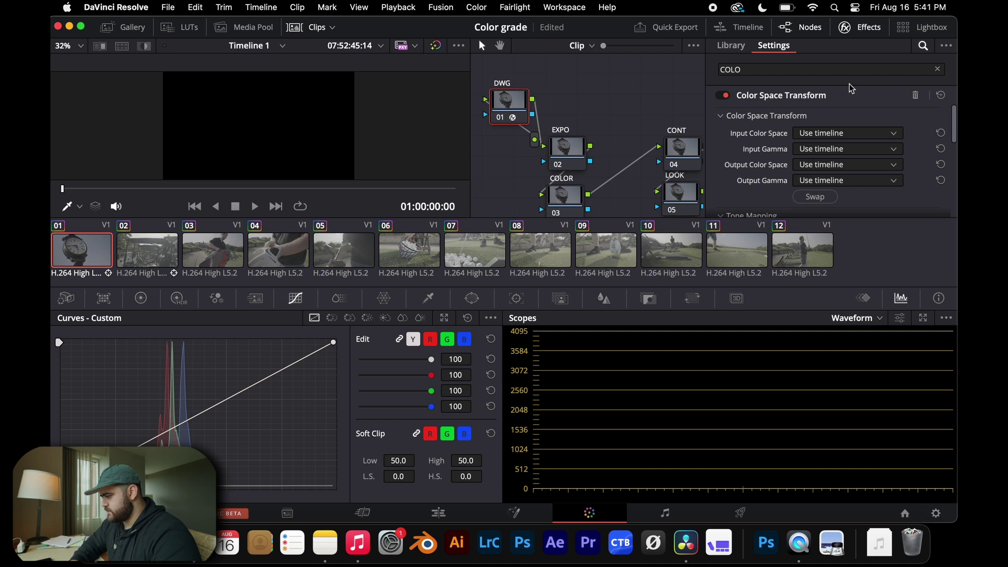
drag(515, 103, 543, 89)
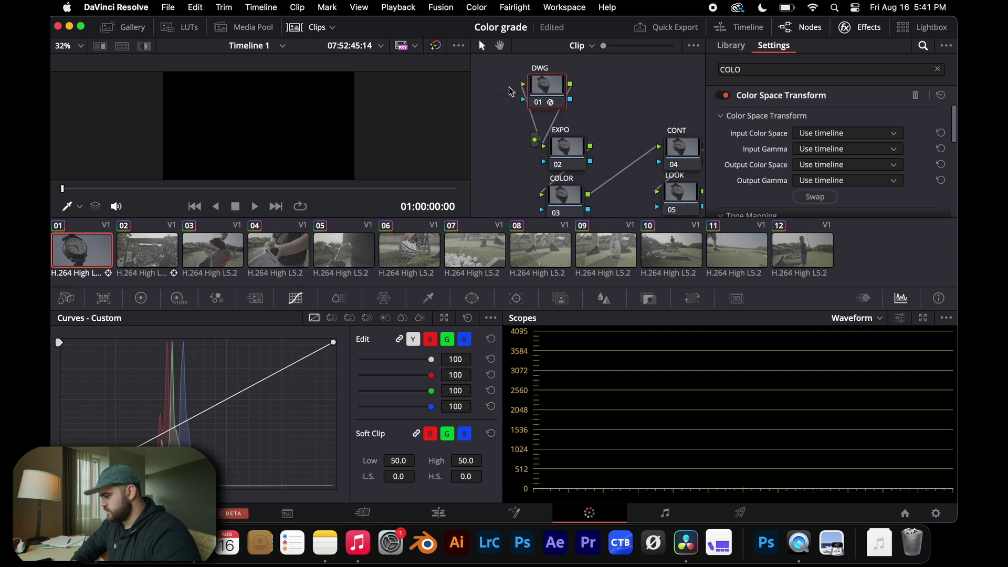
Set the DWG node's input color space to Sony S-Gamut3 and its input gamma to Sony S-Log3
click(851, 133)
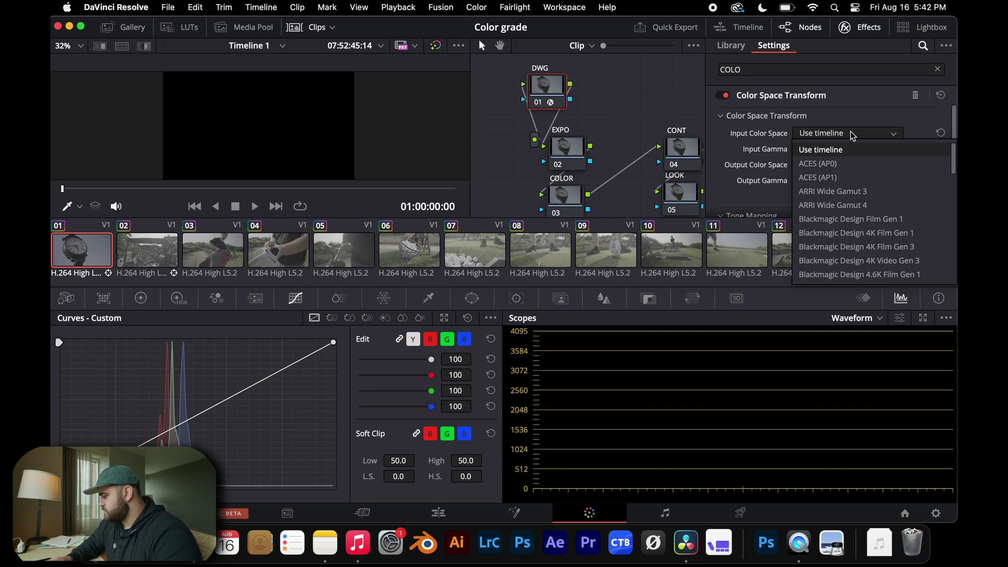
text(so)
key(Down)
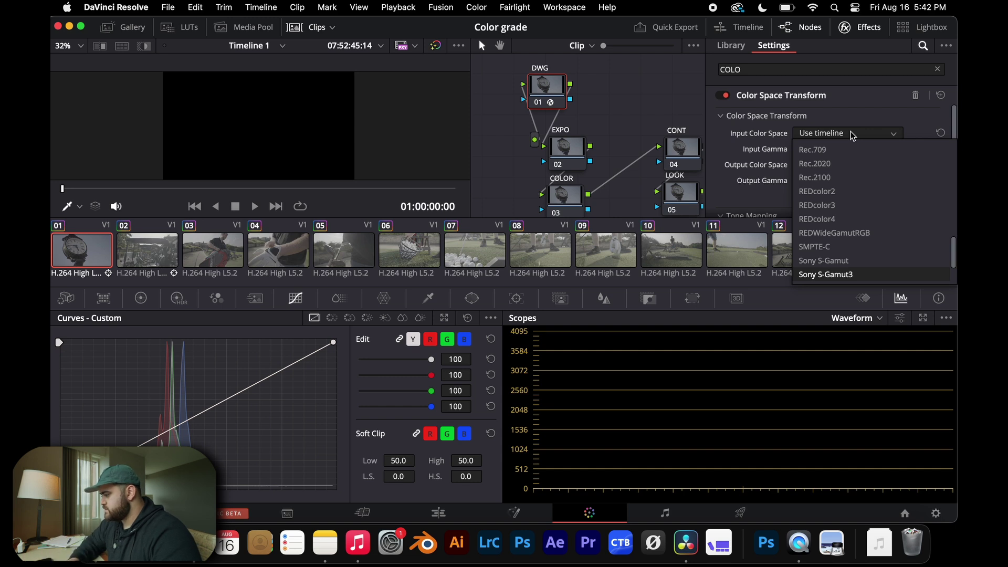
key(Return)
click(845, 149)
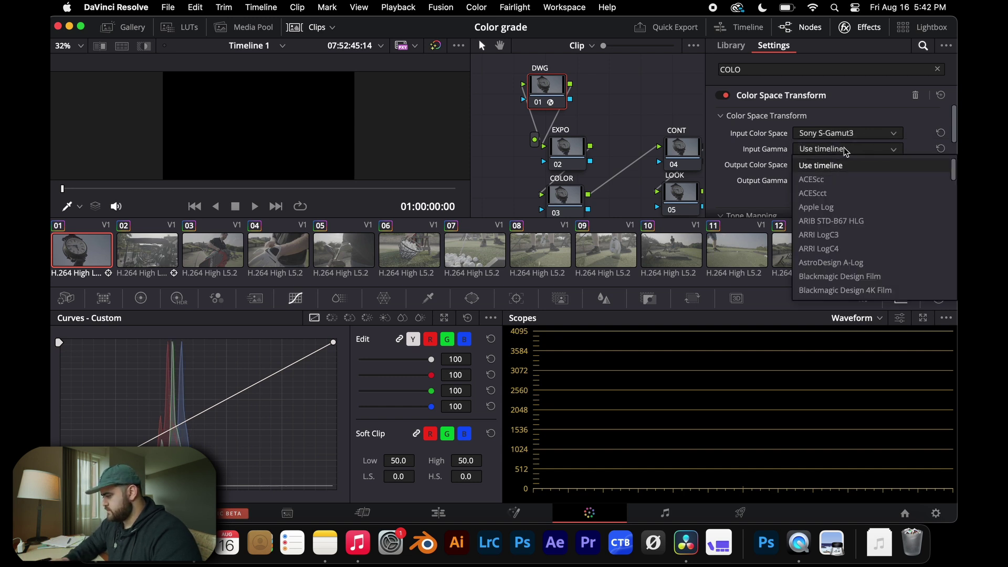
text(so)
key(Down)
key(Down)
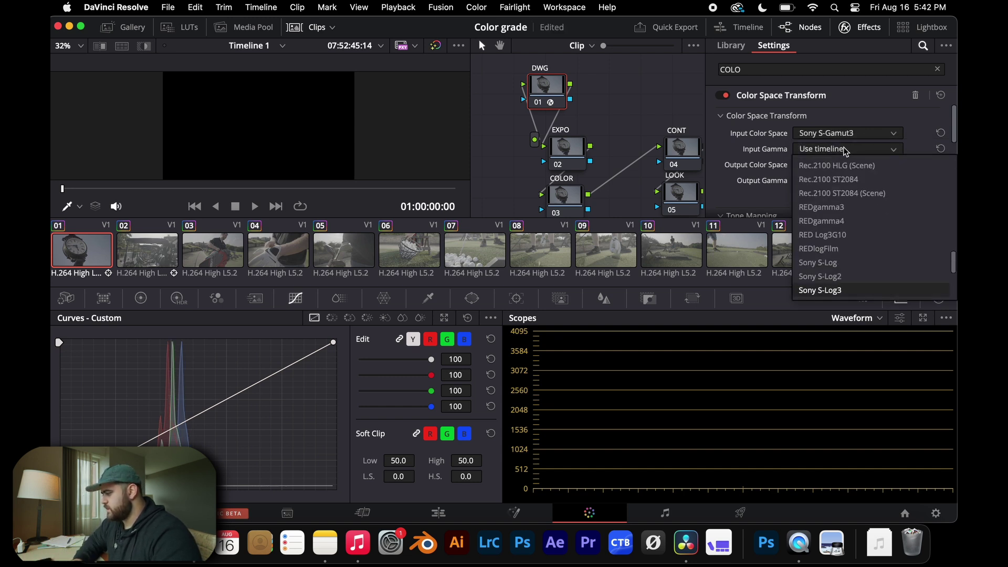
key(Return)
Set the DWG node's output color space to DaVinci Wide Gamut and its output gamma to DaVinci Intermediate
click(837, 166)
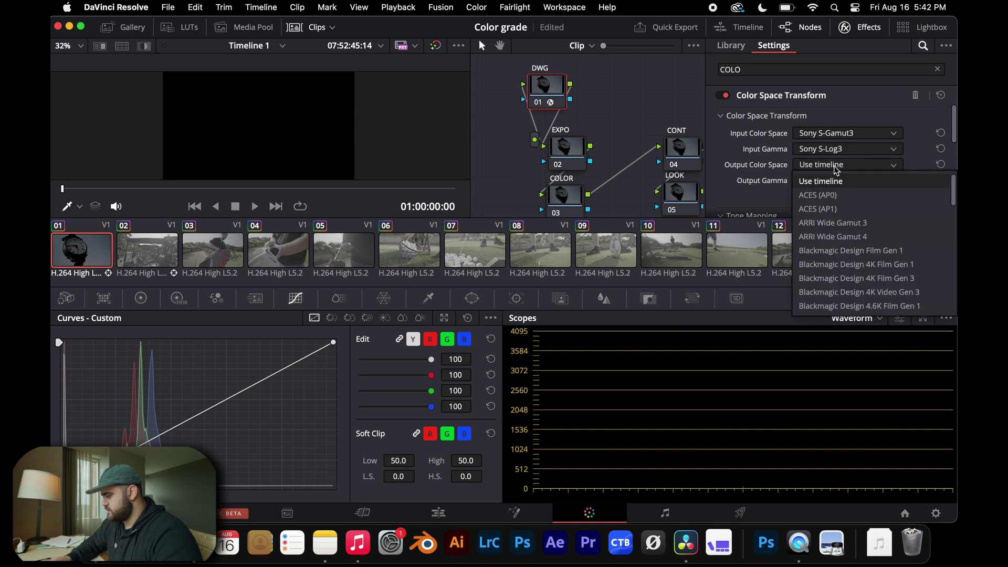
text(d)
key(Return)
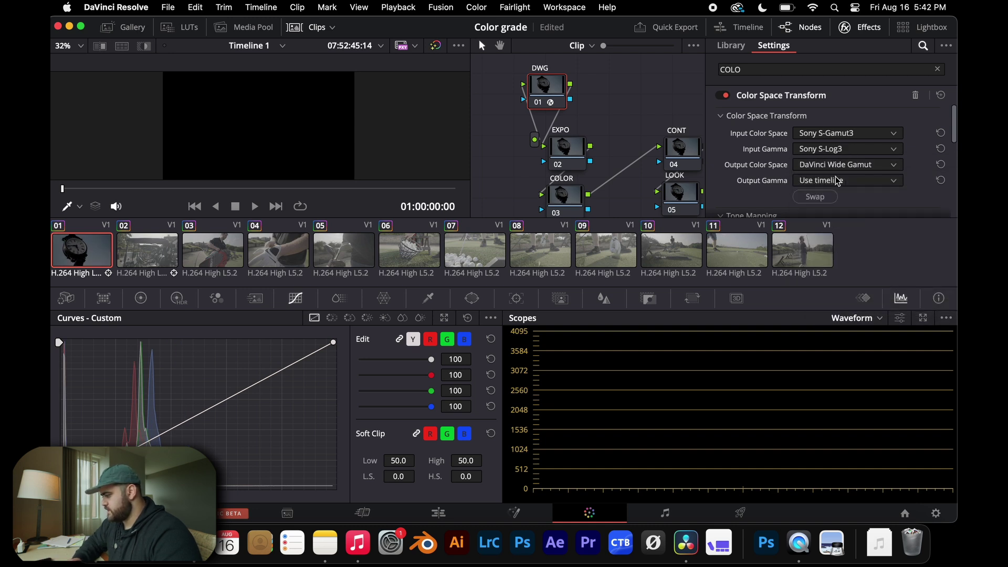
click(841, 184)
text(d)
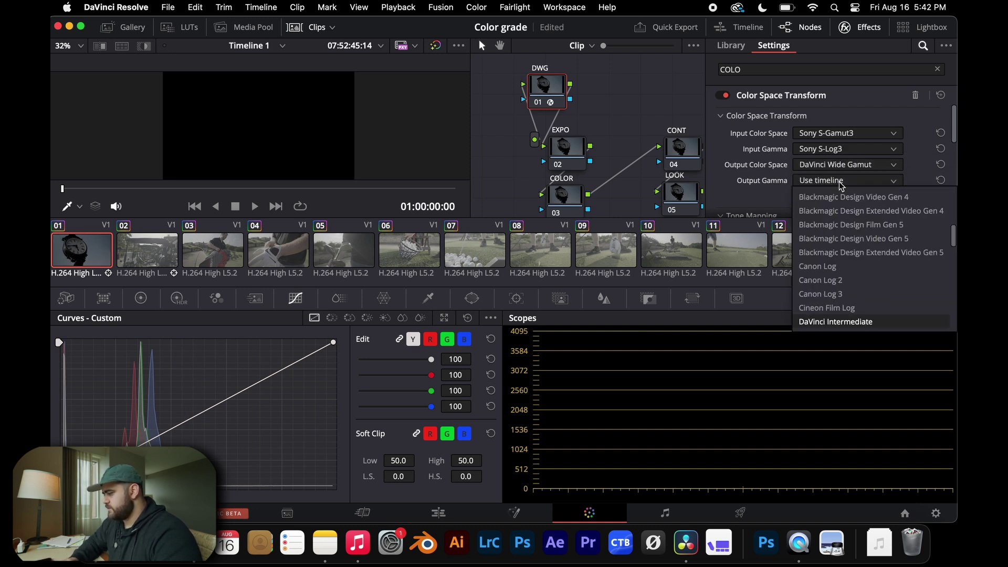
key(Return)
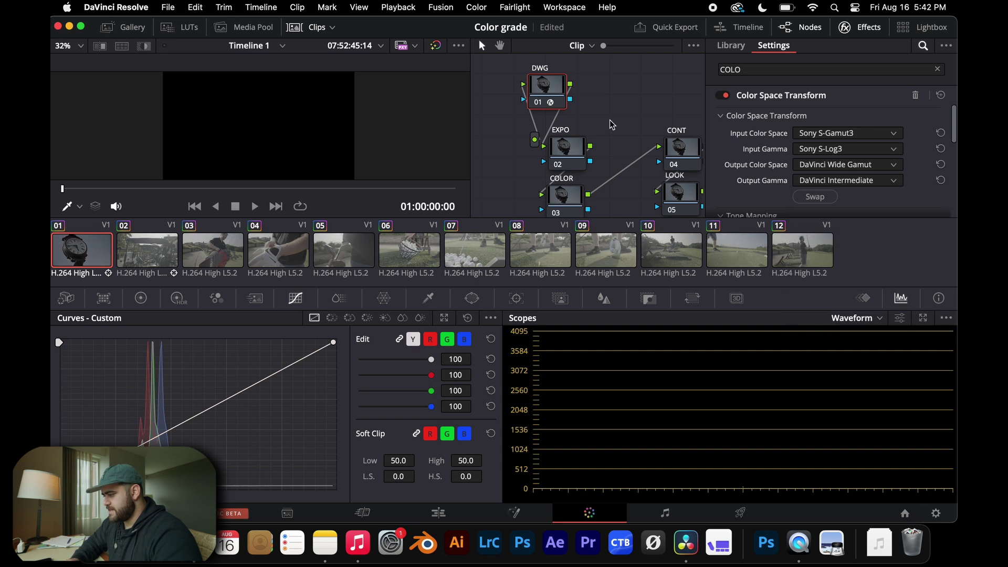
Set the REC node's input color space to DaVinci Wide Gamut and its input gamma to DaVinci Intermediate
scroll(610, 124, right, 3)
scroll(611, 124, right, 5)
click(656, 108)
click(841, 135)
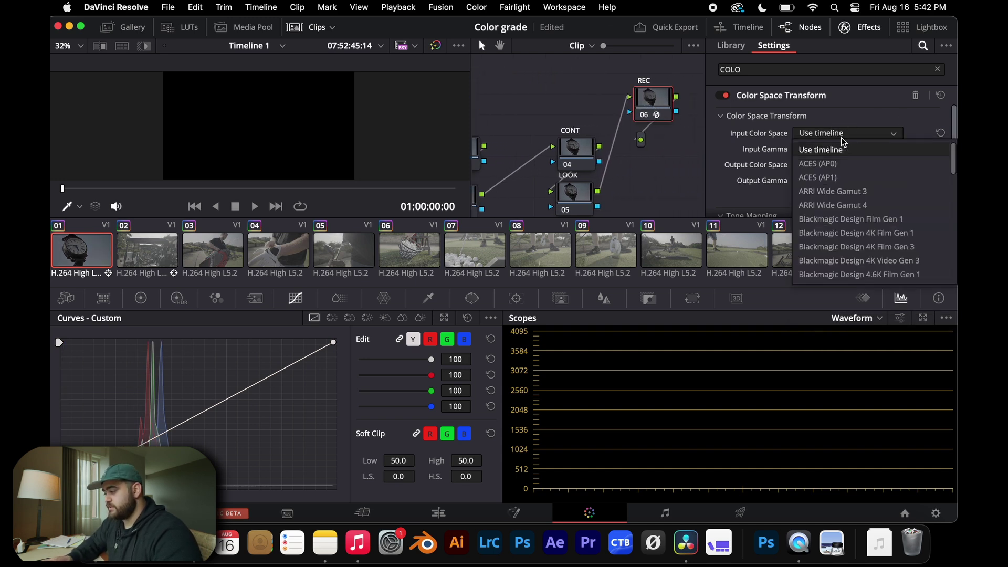
scroll(841, 150, down, 5)
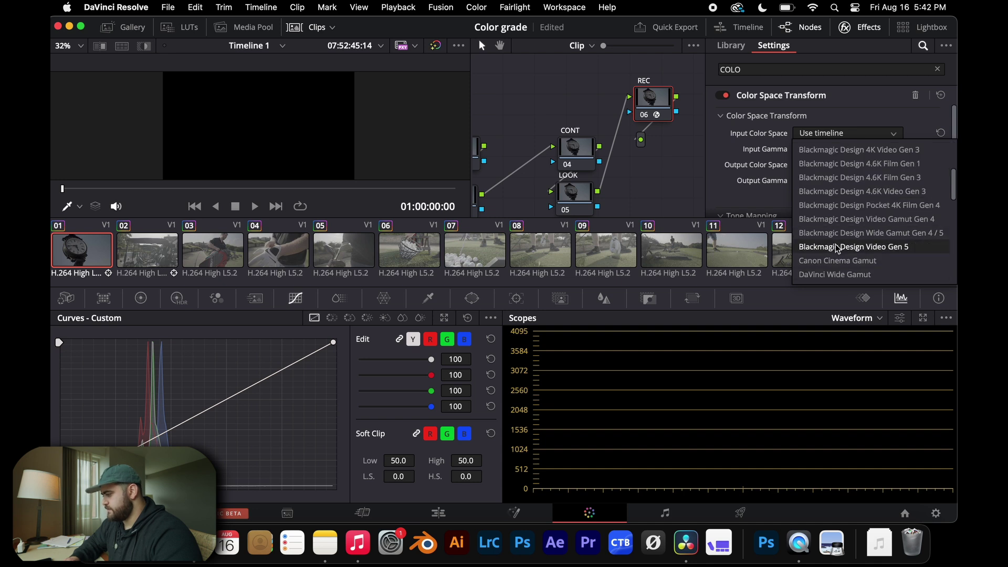
click(836, 274)
click(824, 158)
scroll(828, 157, down, 5)
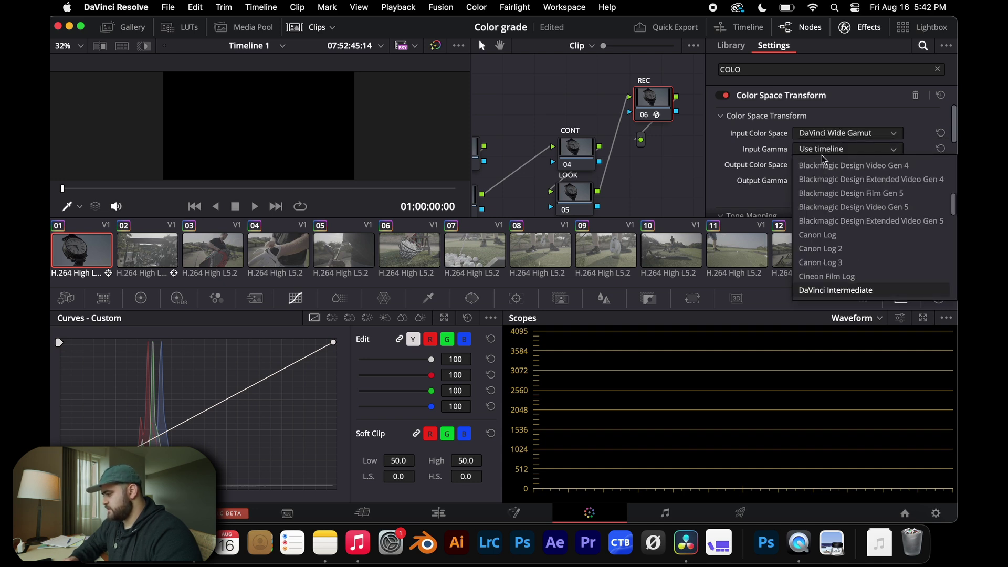
click(826, 292)
Set both the output color space and the output gamma of the REC node to Rec.709
click(834, 165)
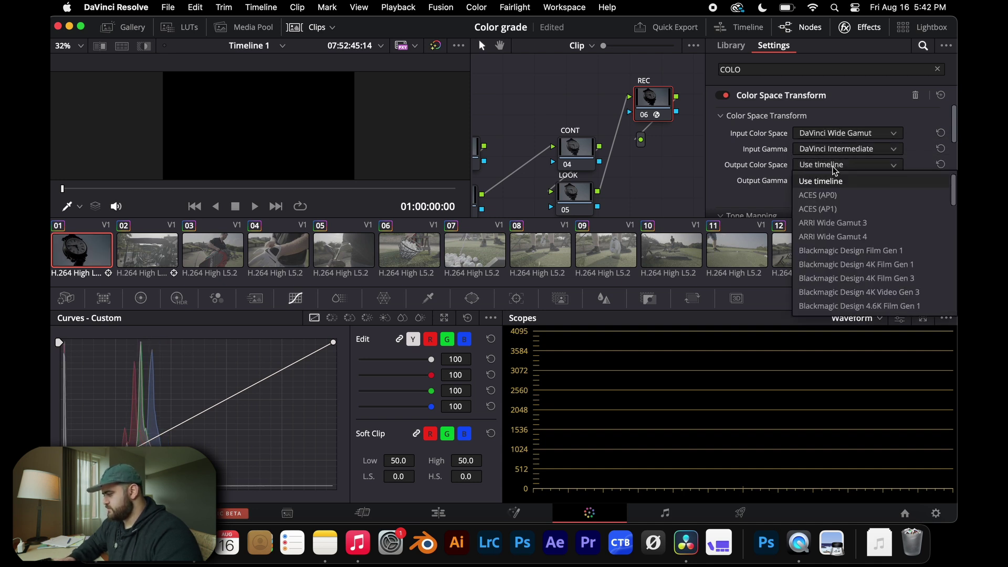
key(r)
key(Return)
click(834, 180)
key(r)
key(Return)
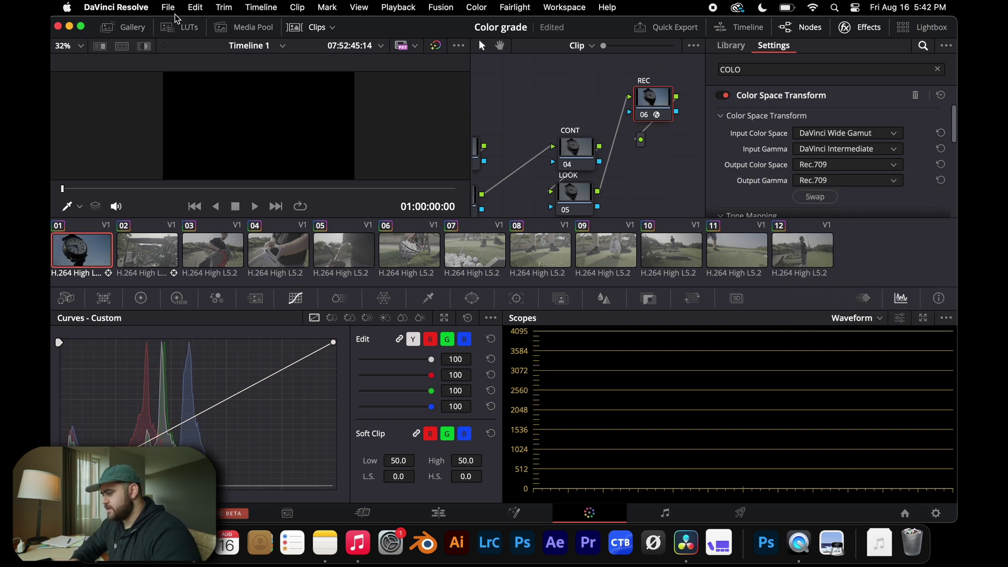
Review the node tree from DWG to REC and hide the effects area to give the graph more room
scroll(564, 156, left, 5)
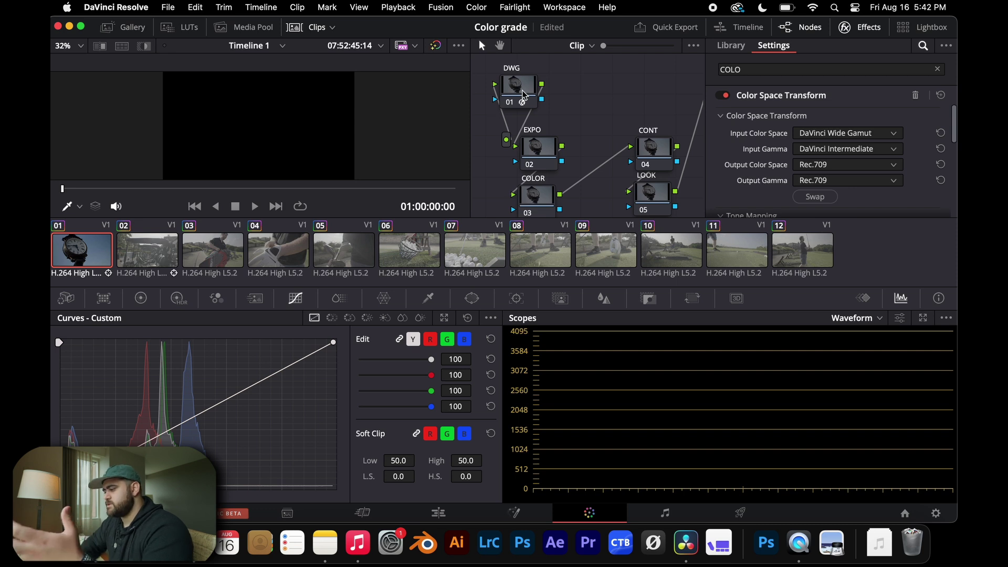
mouse_move(518, 79)
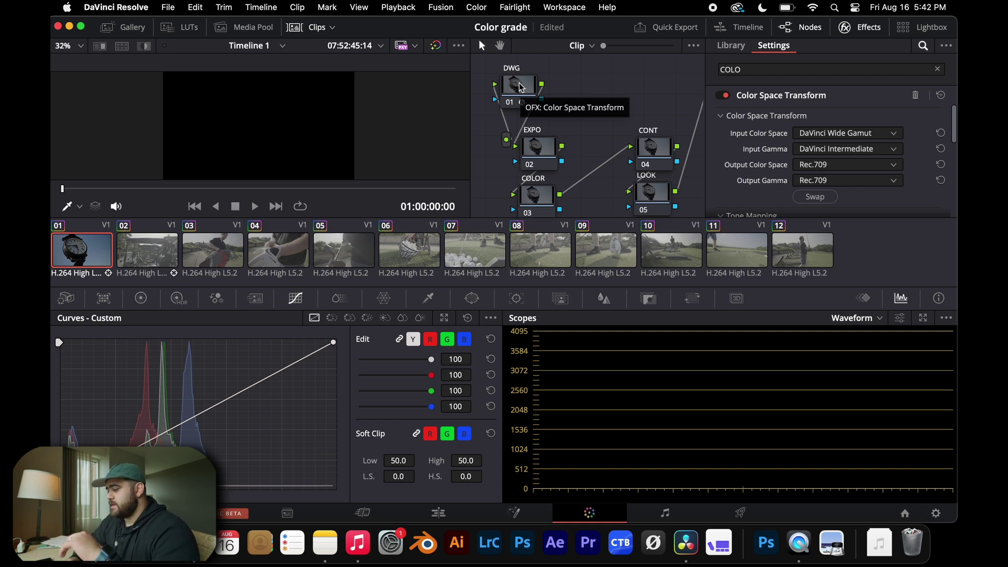
scroll(594, 122, right, 1)
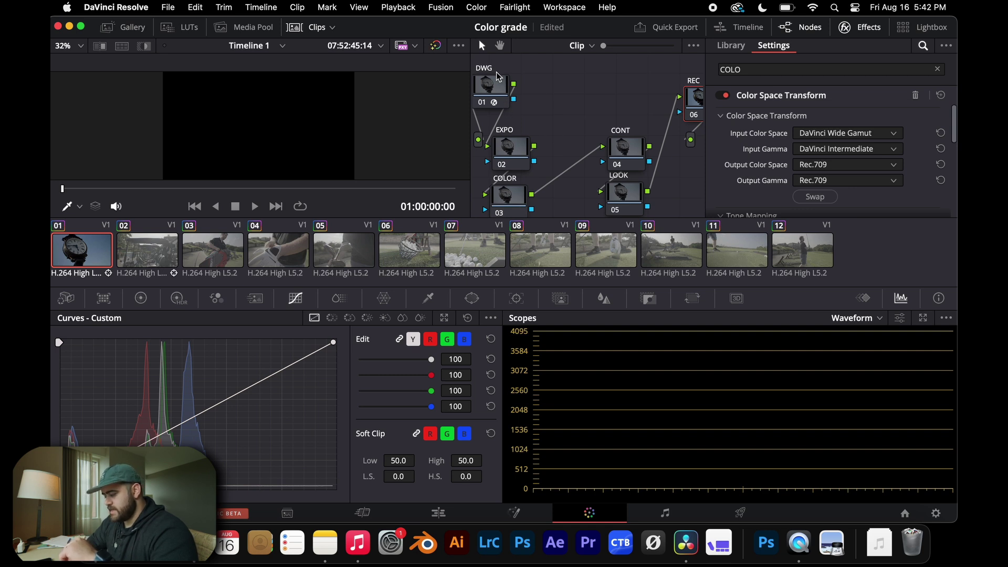
scroll(619, 157, right, 1)
scroll(620, 161, right, 2)
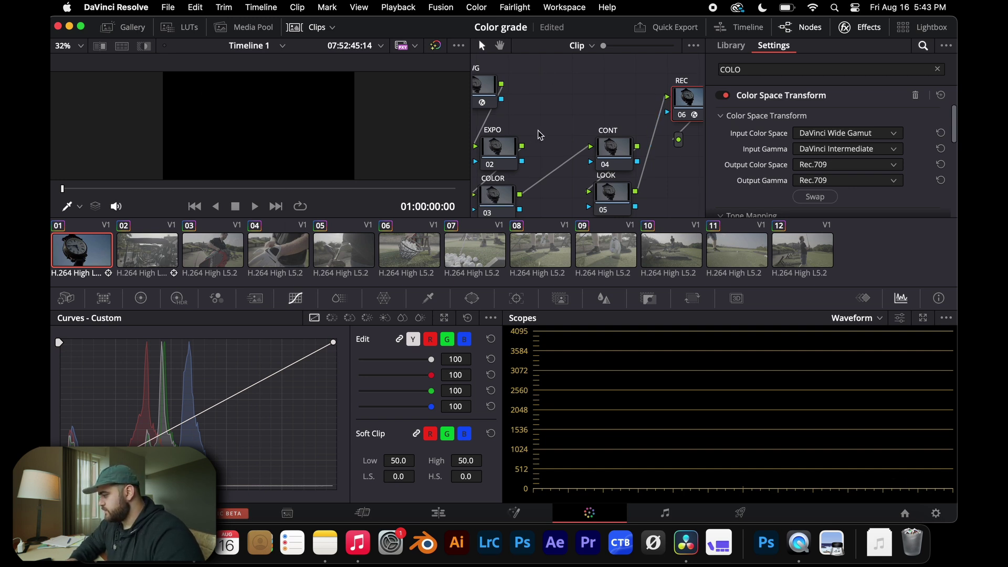
click(867, 29)
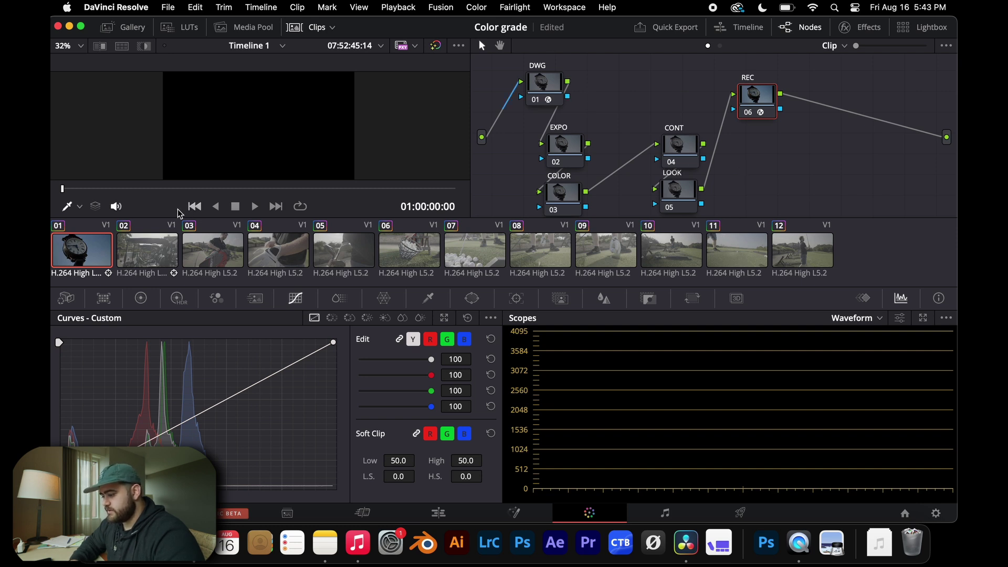
Look through ungraded clips 02 to 05 in the viewer
click(157, 258)
click(215, 252)
click(286, 256)
click(344, 254)
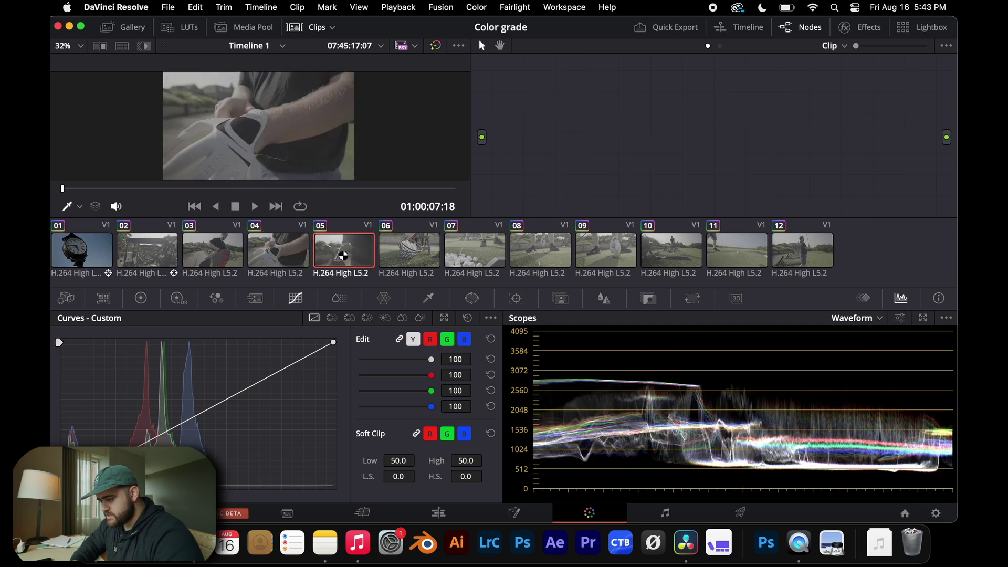
Copy the node tree of clip 01 onto clips 02 through 12
click(82, 255)
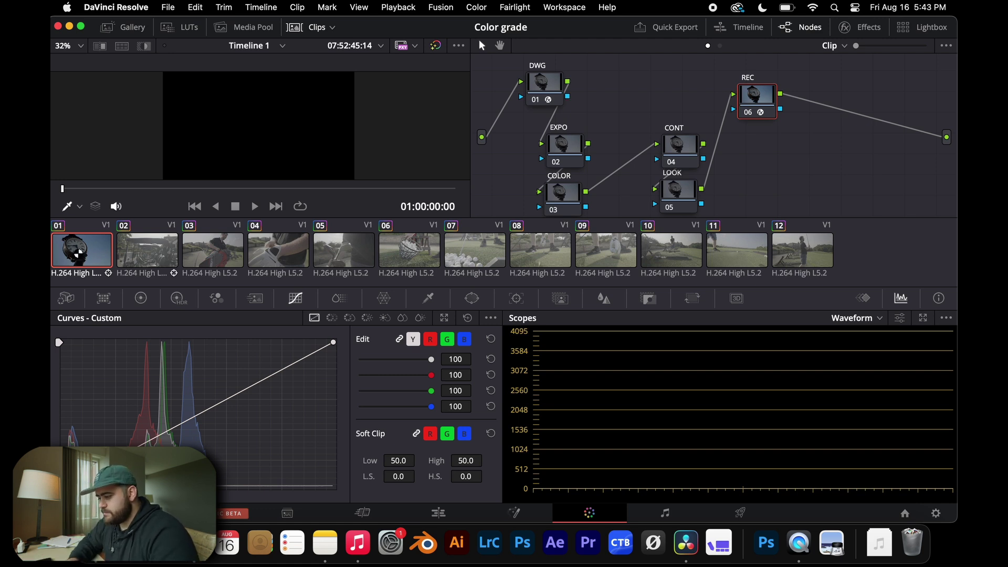
click(153, 252)
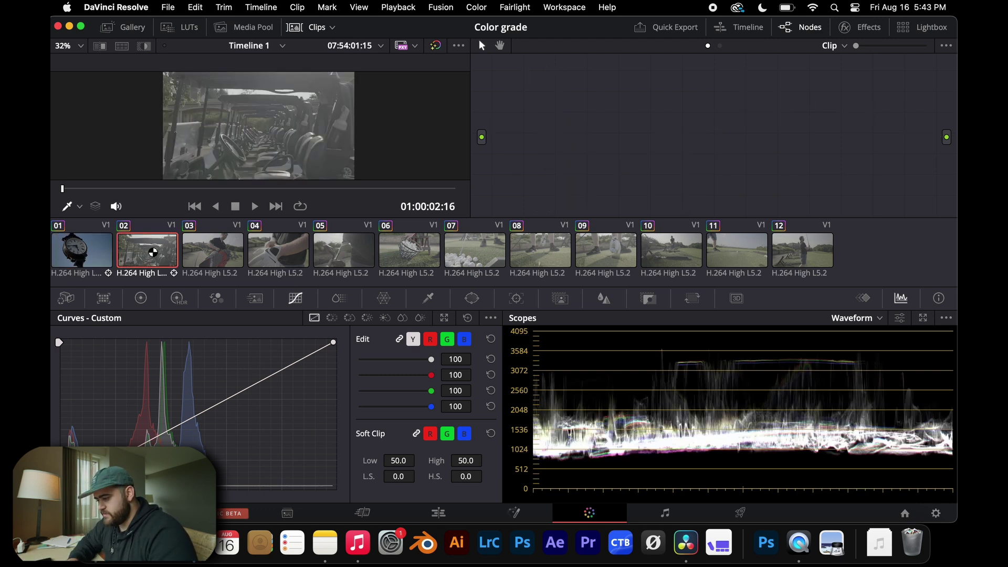
click(213, 251)
click(278, 251)
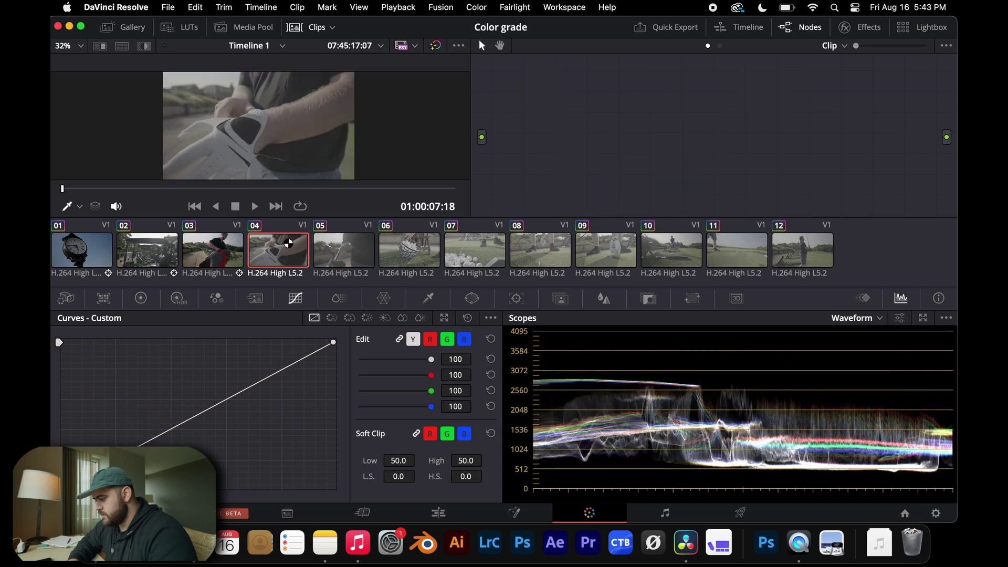
click(360, 249)
click(420, 256)
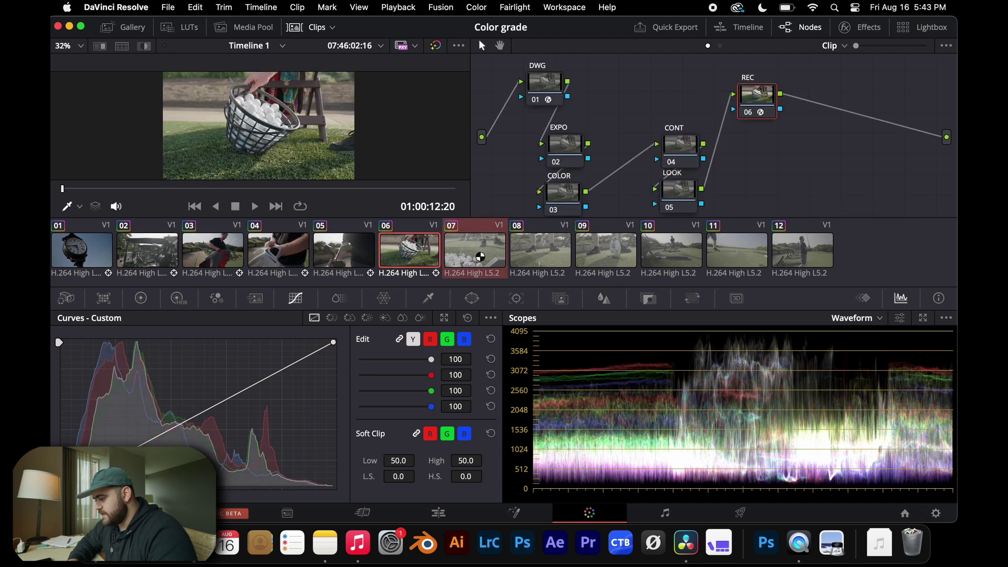
click(630, 253)
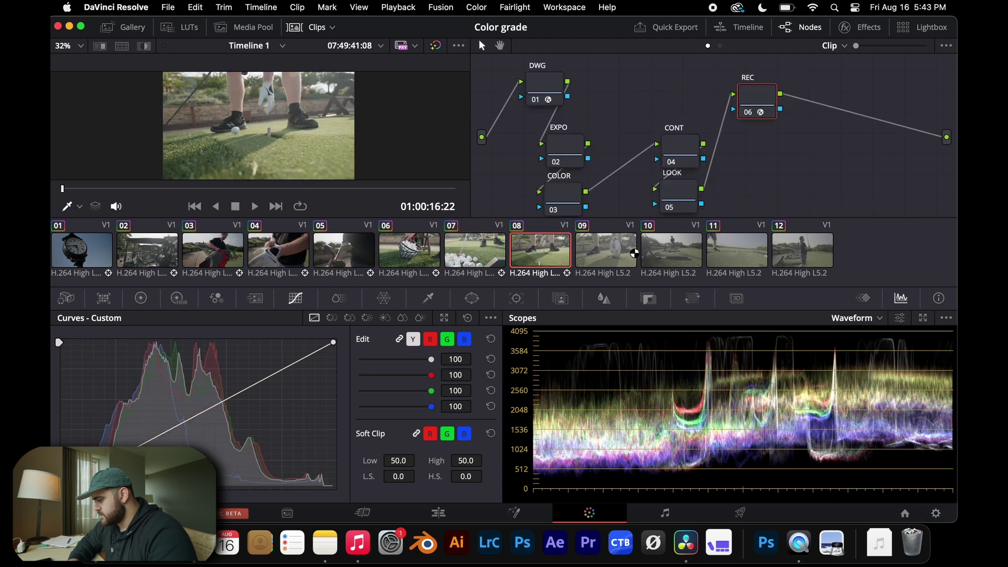
click(678, 252)
click(746, 252)
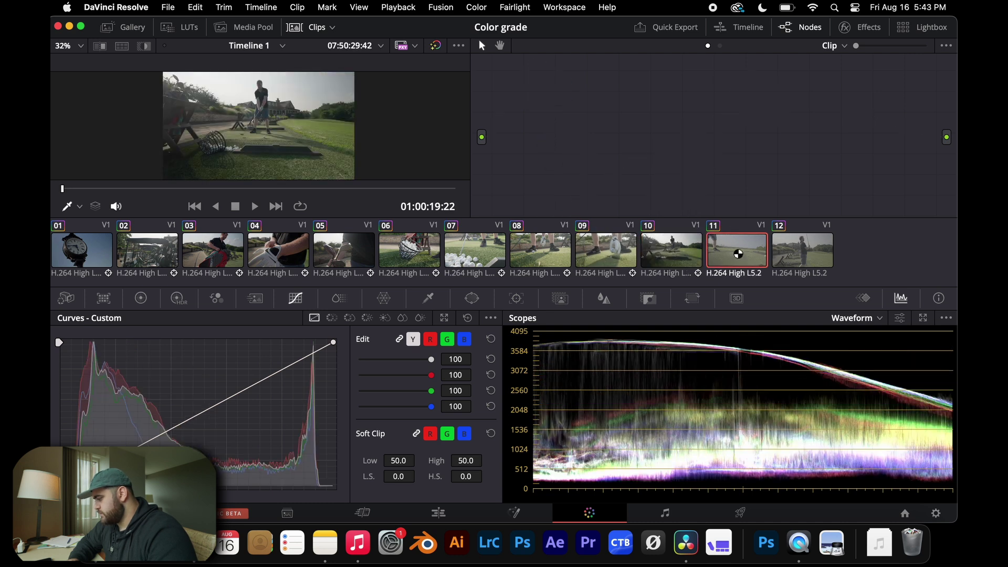
click(779, 256)
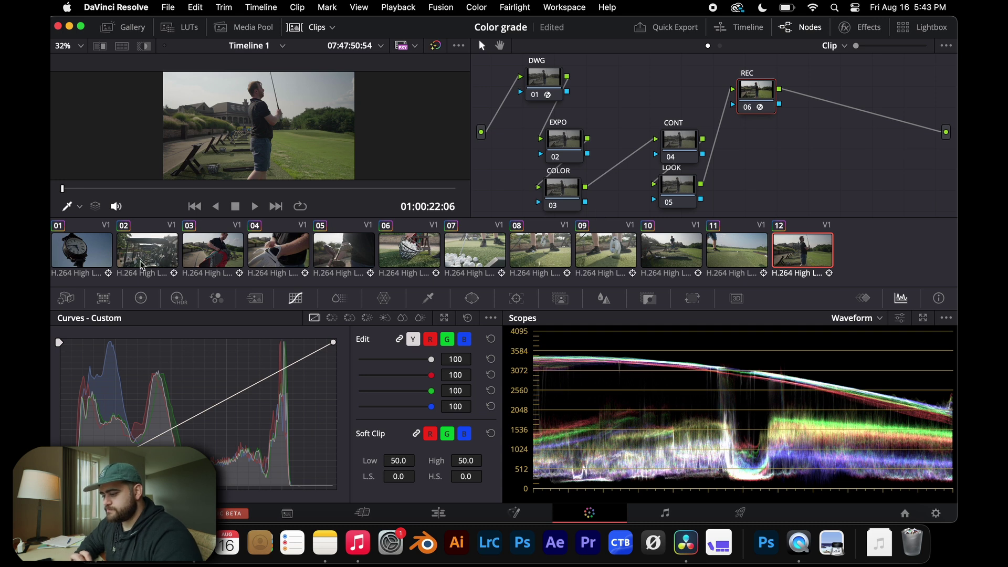
Play clip 01 up to the clock frame at 01:00:02:08 and select its EXPO node
click(78, 255)
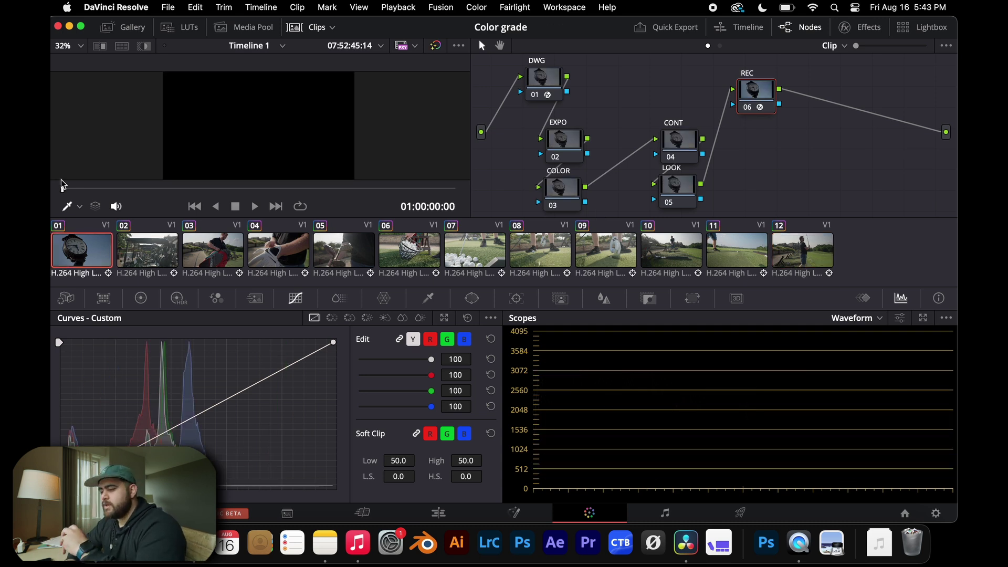
key(space)
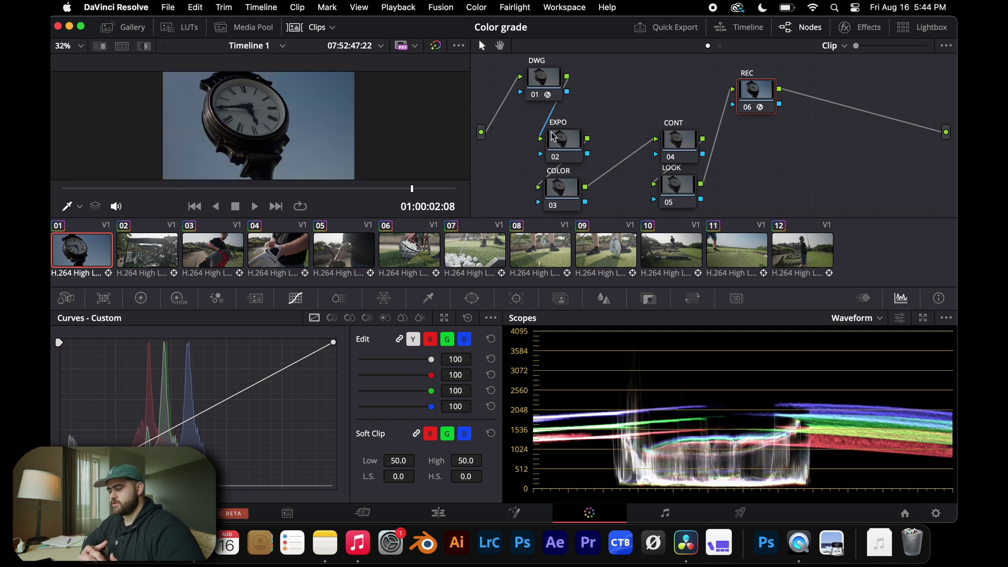
click(561, 146)
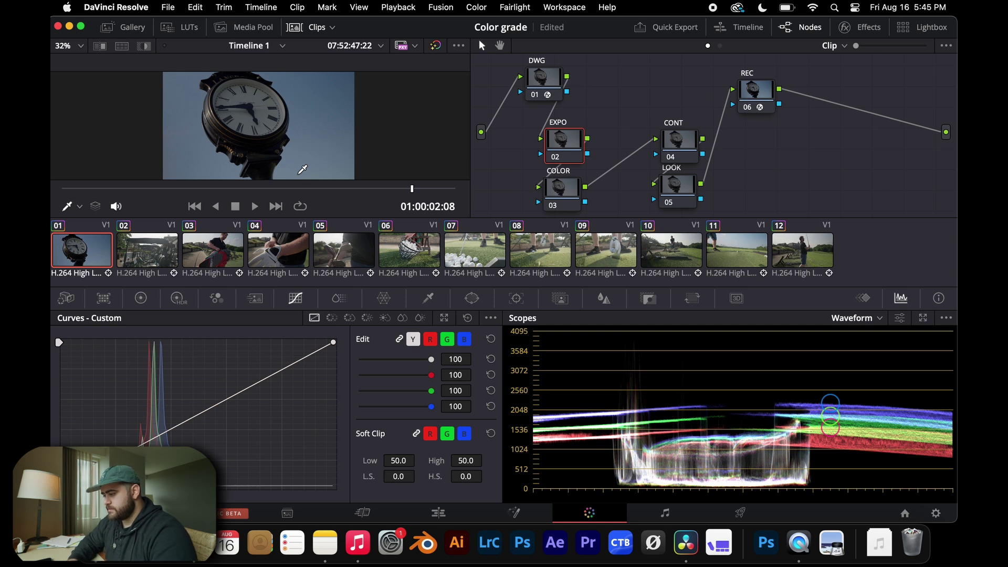
Examine the clock frame's exposure full screen and look at the available scope types
key(super+f)
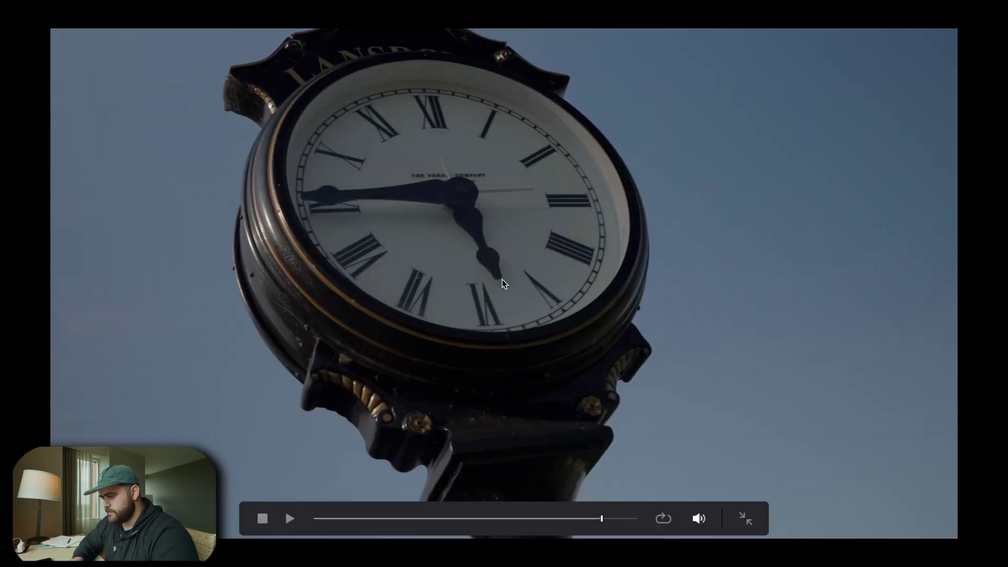
key(super+f)
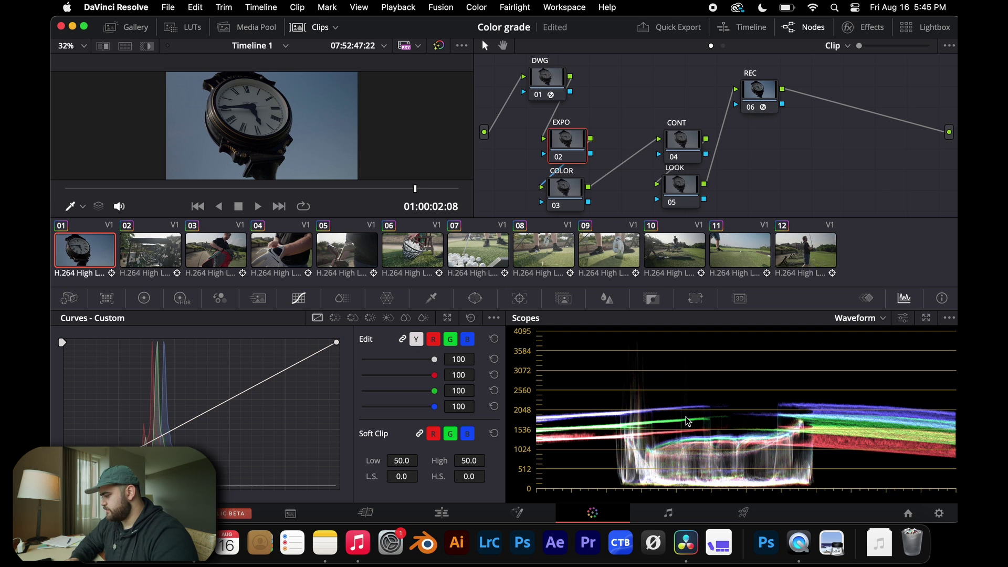
click(882, 321)
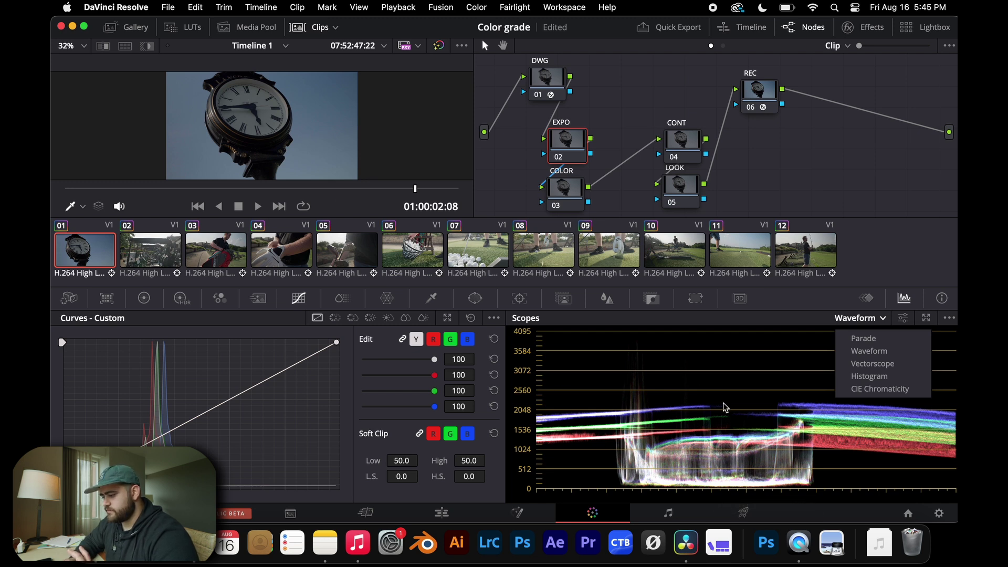
Raise the gamma of clip 01's EXPO node to 0.08 with the primaries color wheels
click(562, 152)
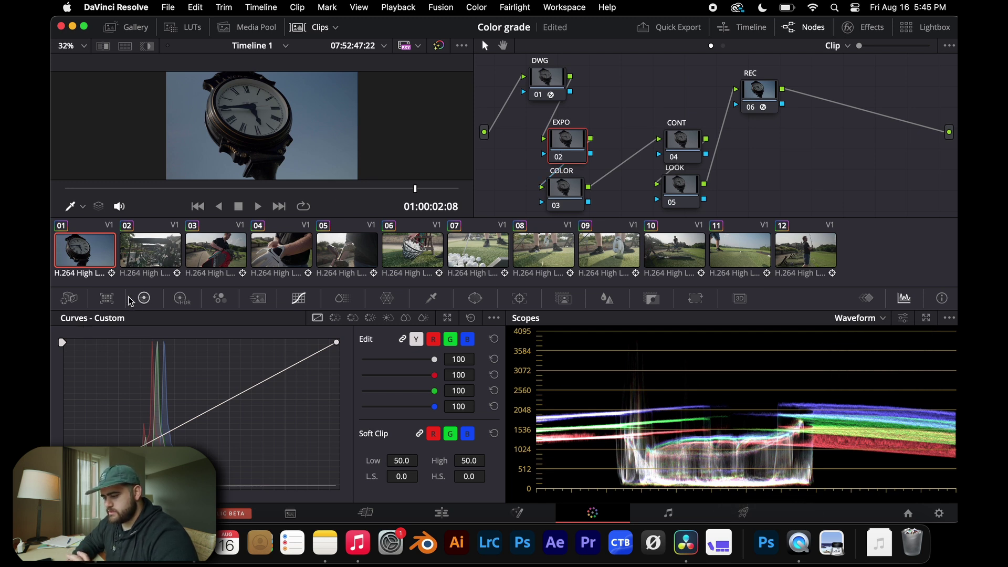
click(143, 298)
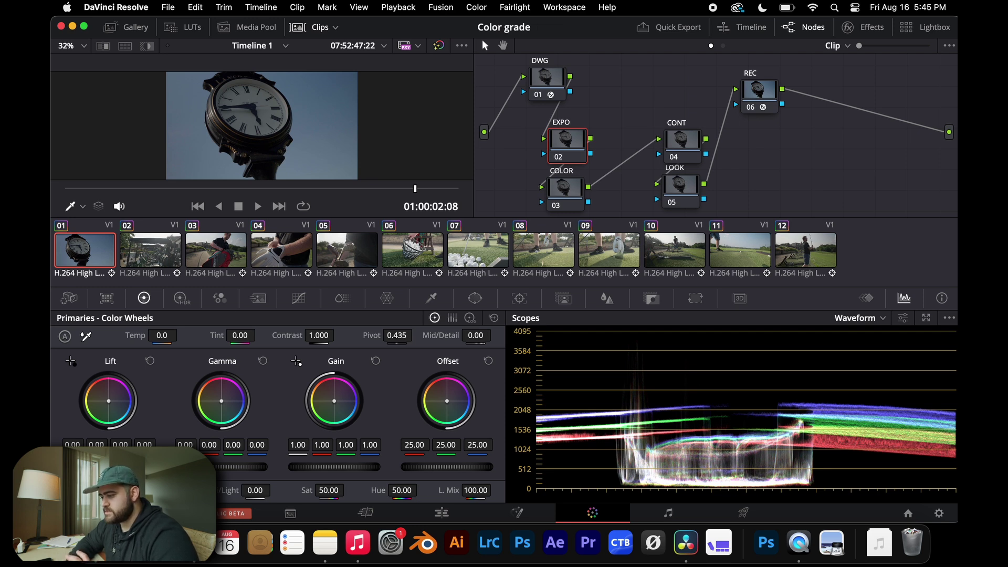
drag(209, 465, 408, 479)
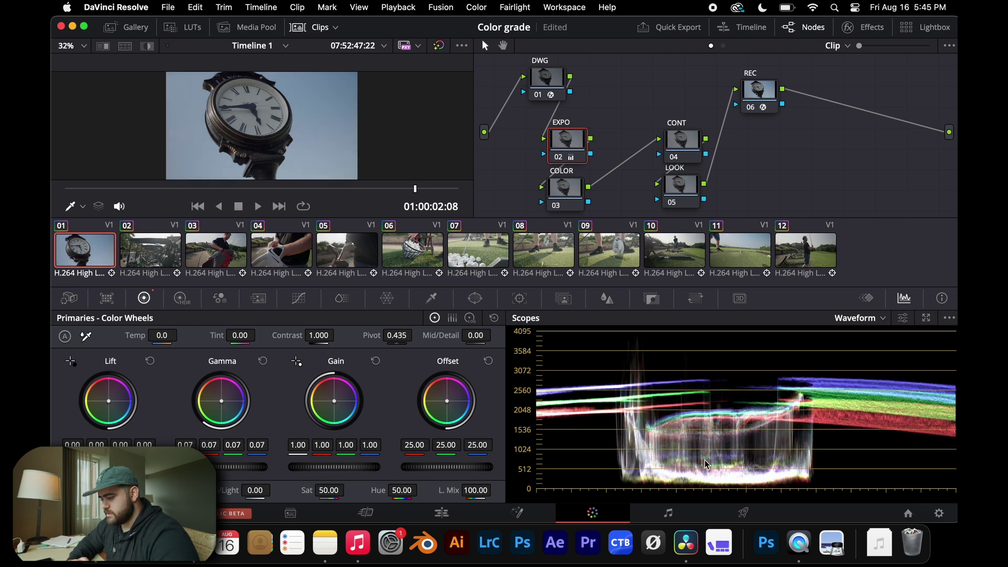
drag(210, 466, 226, 467)
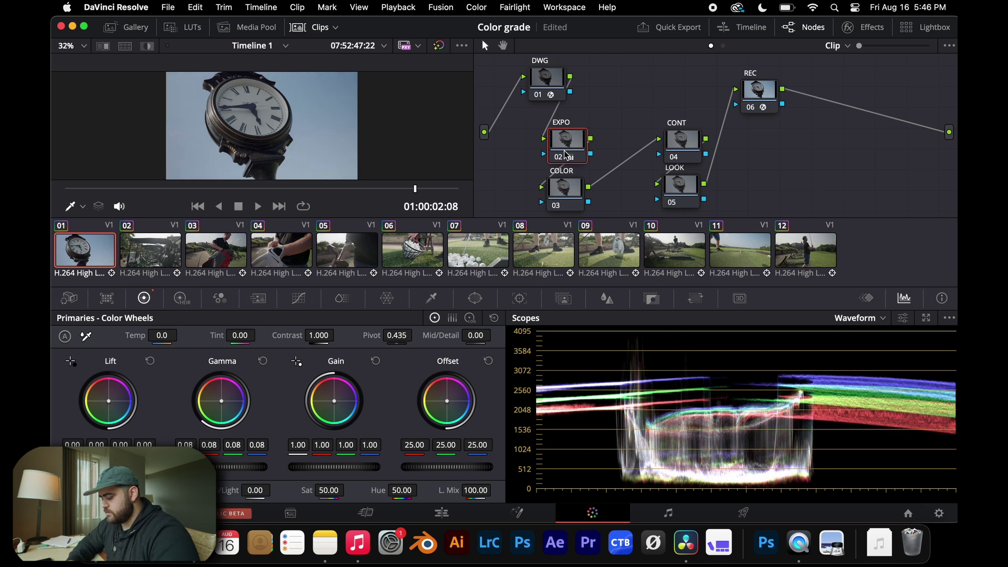
Compare the clock frame full screen with the EXPO node's correction switched off and on
key(super+f)
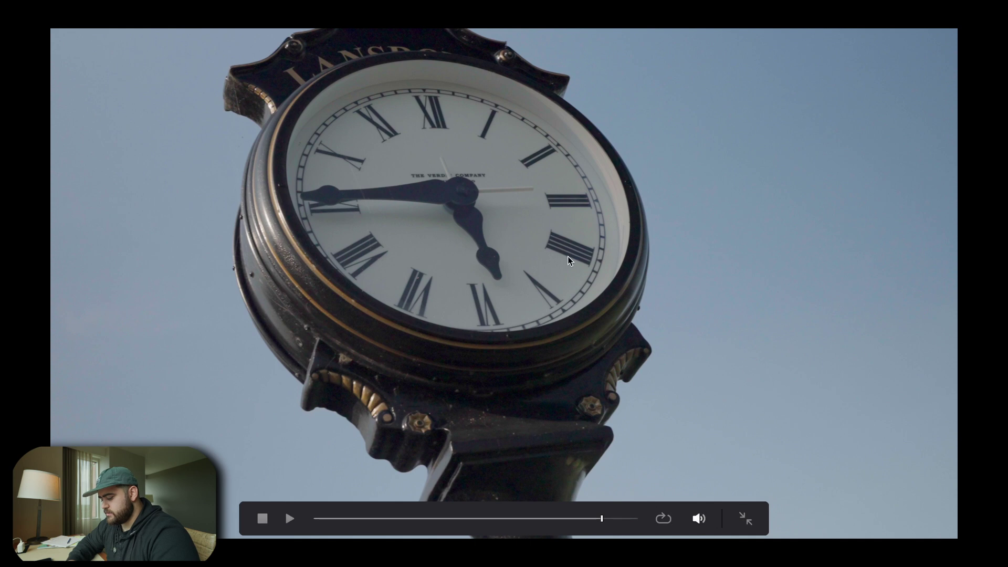
key(super+f)
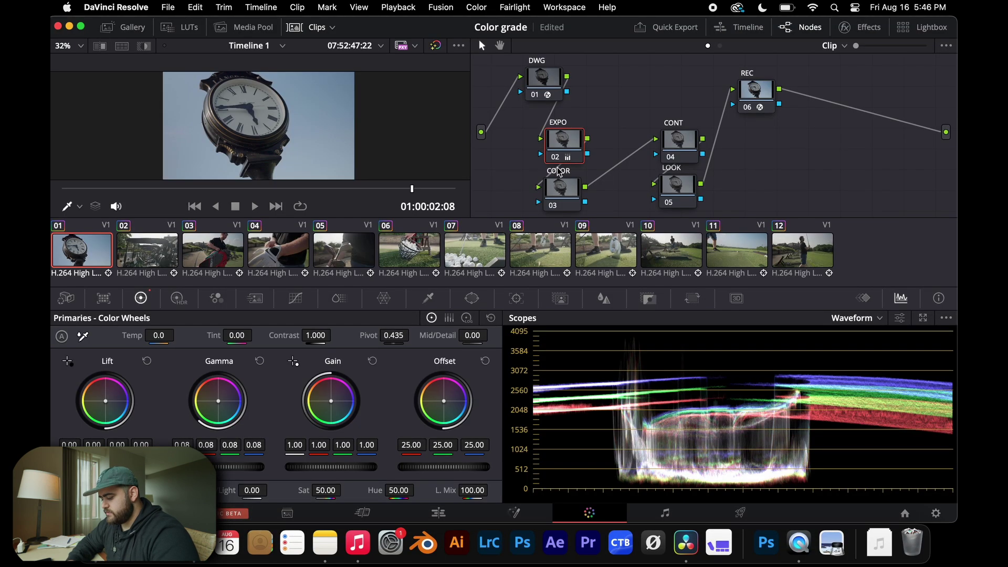
key(super+f)
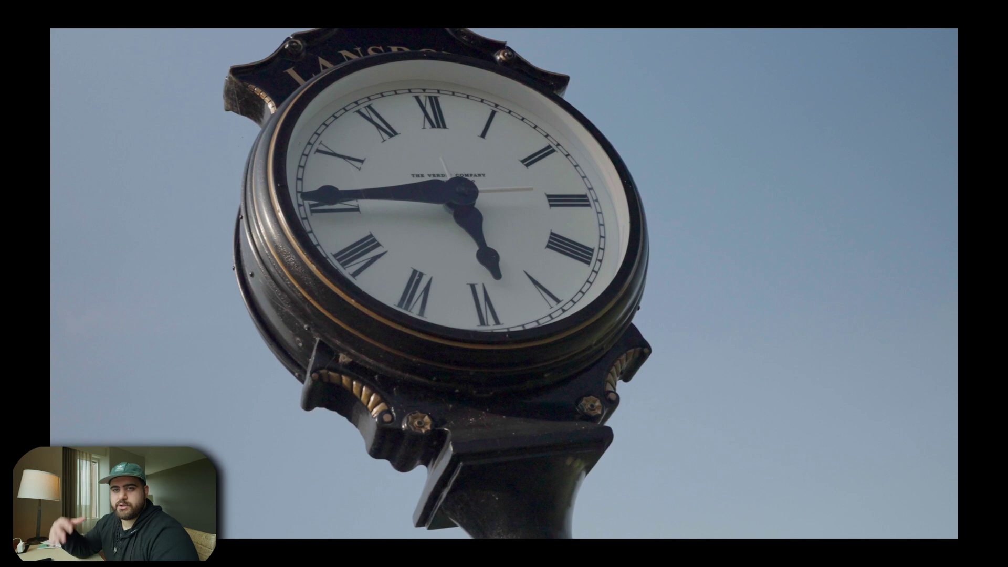
key(super+d)
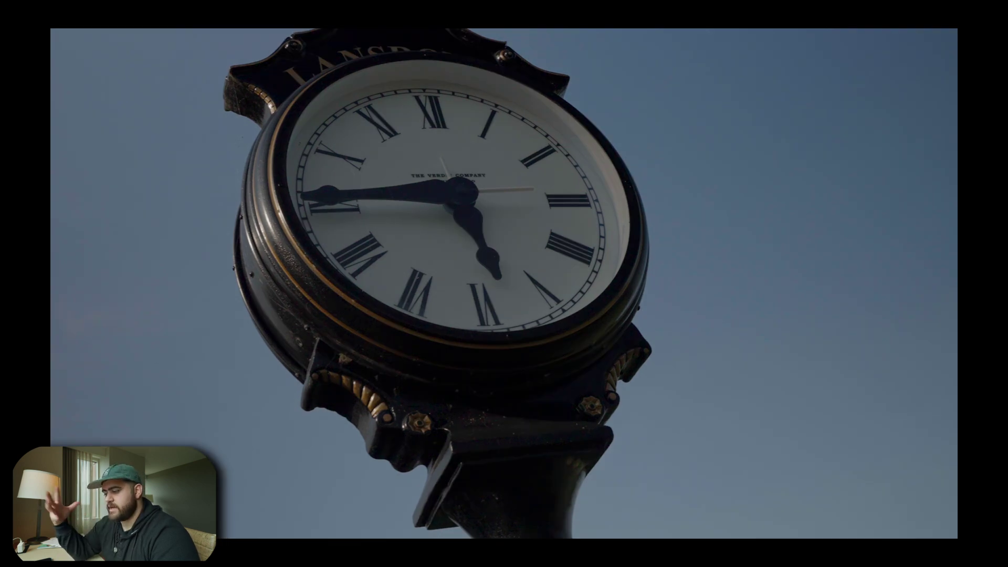
key(super+d)
key(super+d)
key(super+d)
key(super+d)
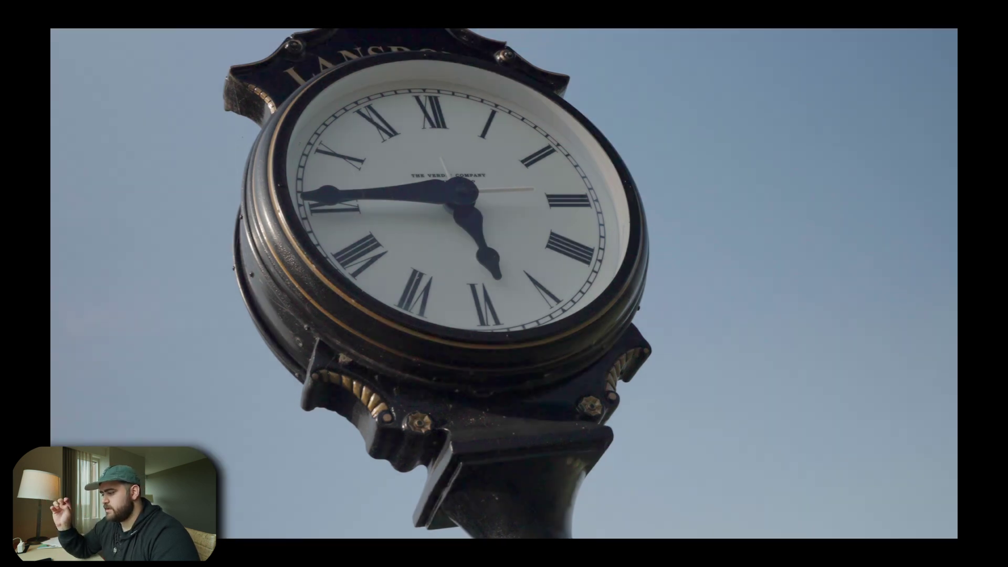
key(super+d)
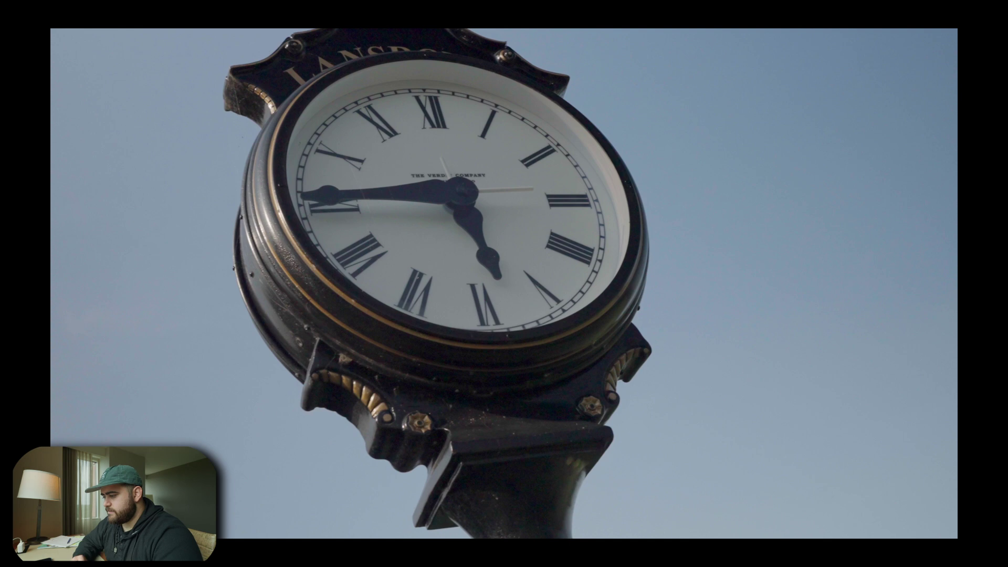
key(Escape)
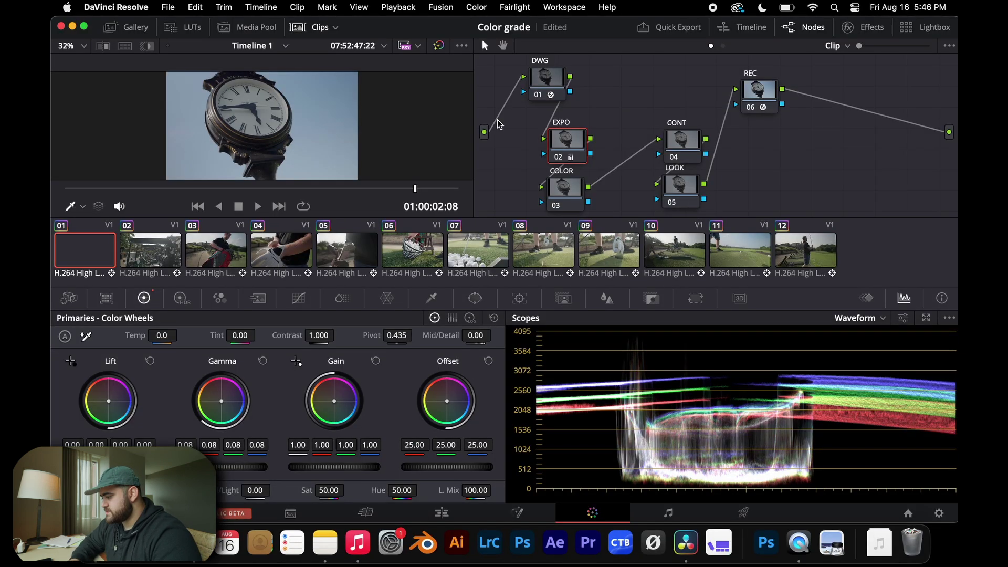
White-balance clip 01 on the COLOR node by sampling the clock's white face, and check the frame full screen
scroll(585, 157, down, 1)
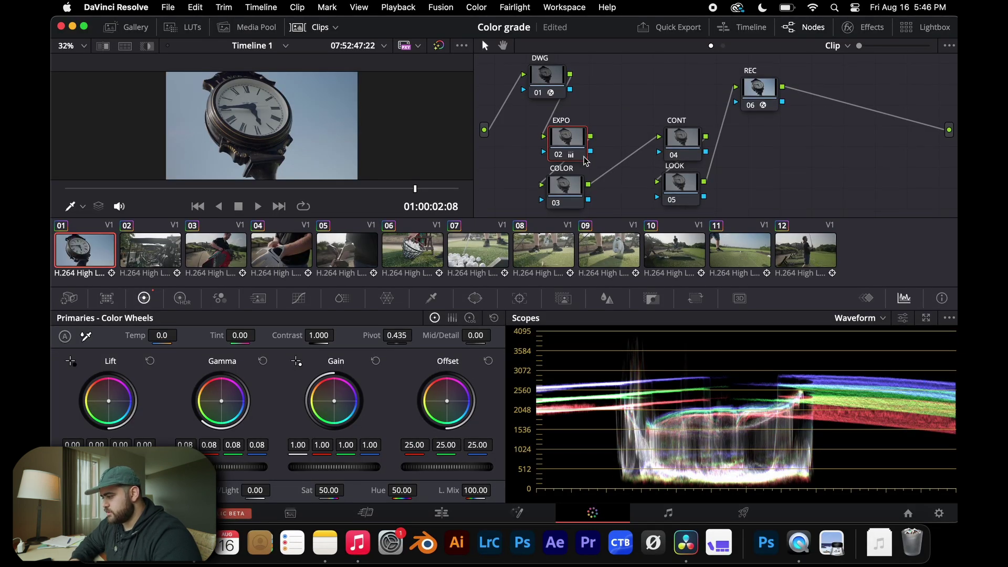
click(562, 195)
key(super+f)
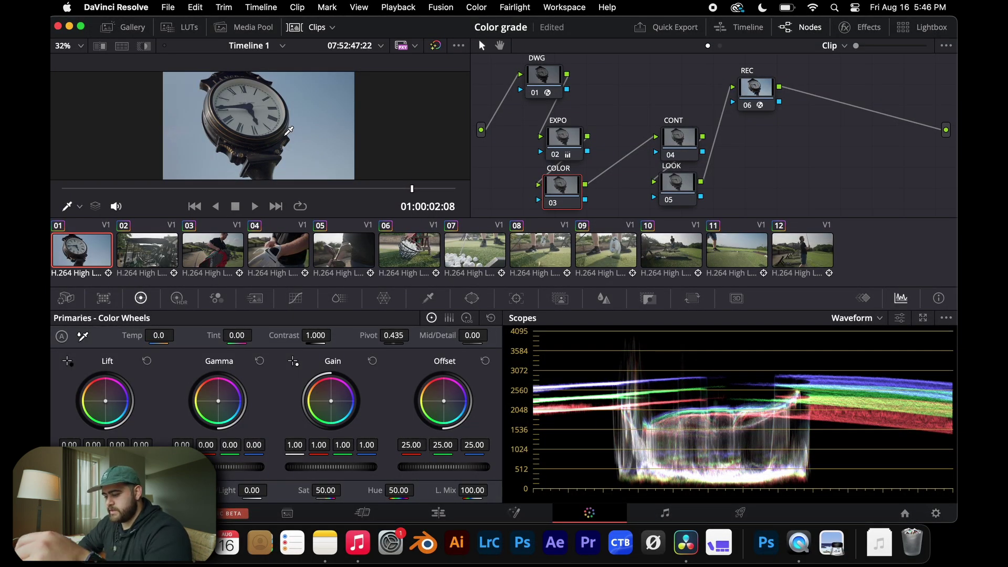
click(83, 337)
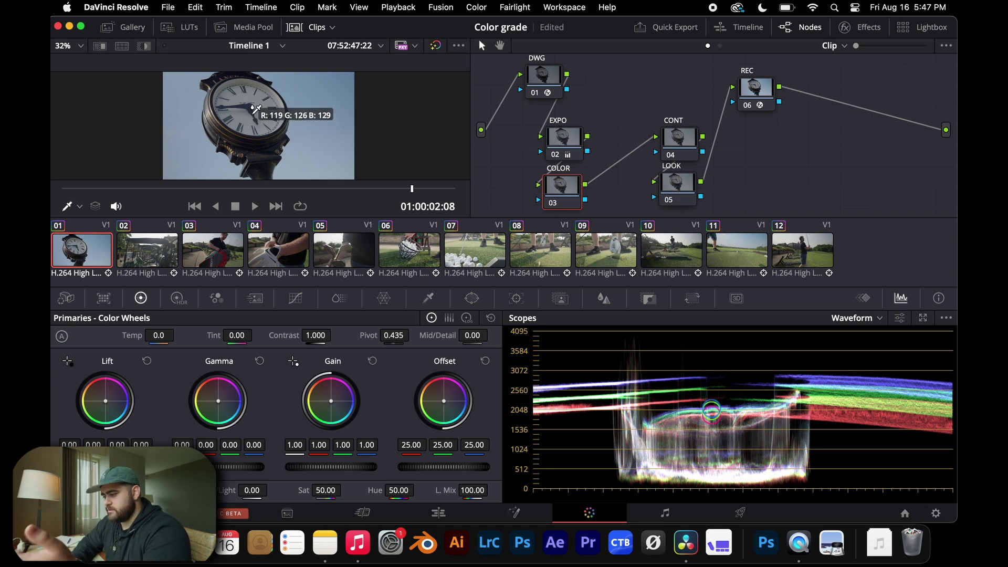
click(249, 107)
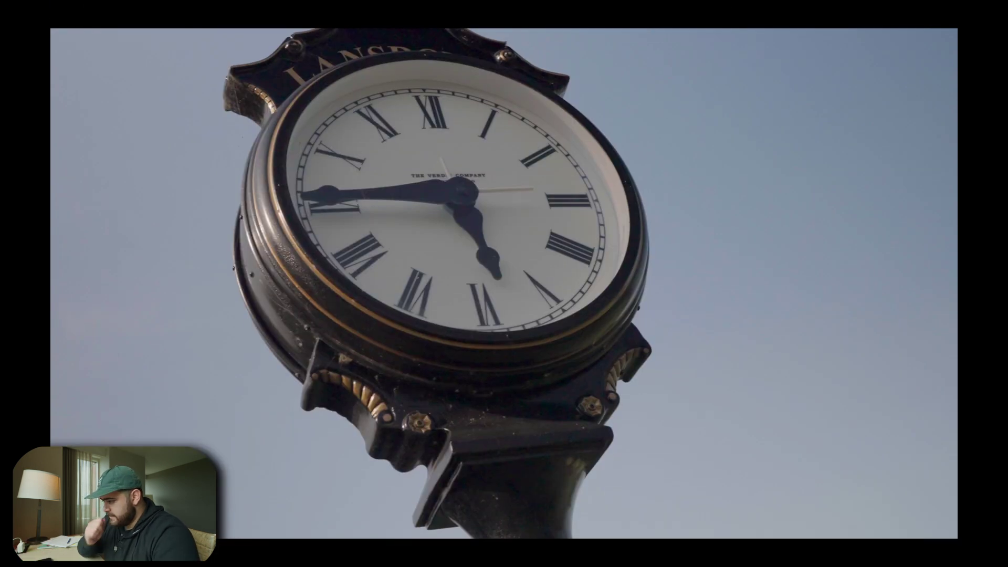
key(Escape)
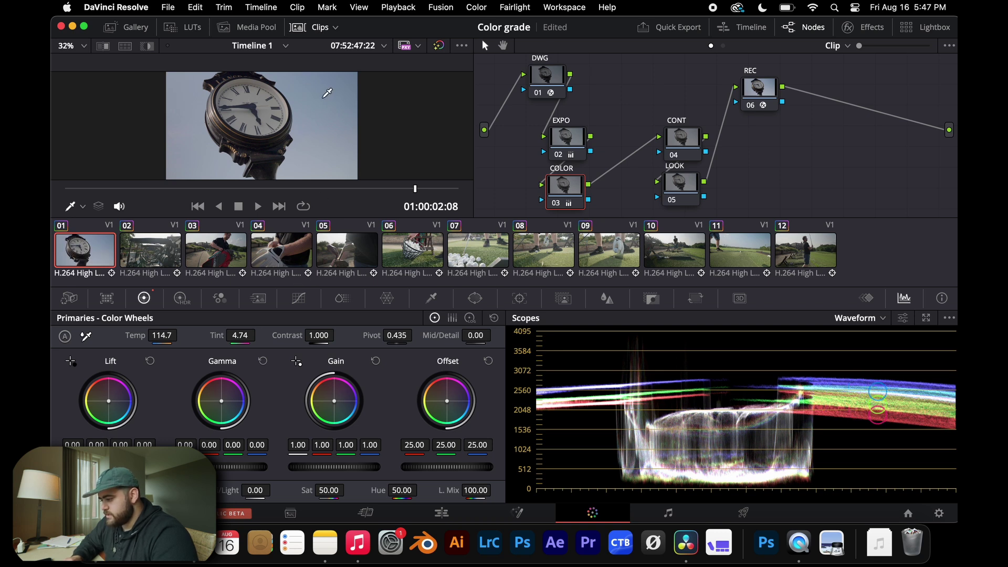
Sample the blue sky on the COLOR node's Hue Vs Hue curve, set its Hue Rotate to 12.00, and check the frame full screen
click(298, 297)
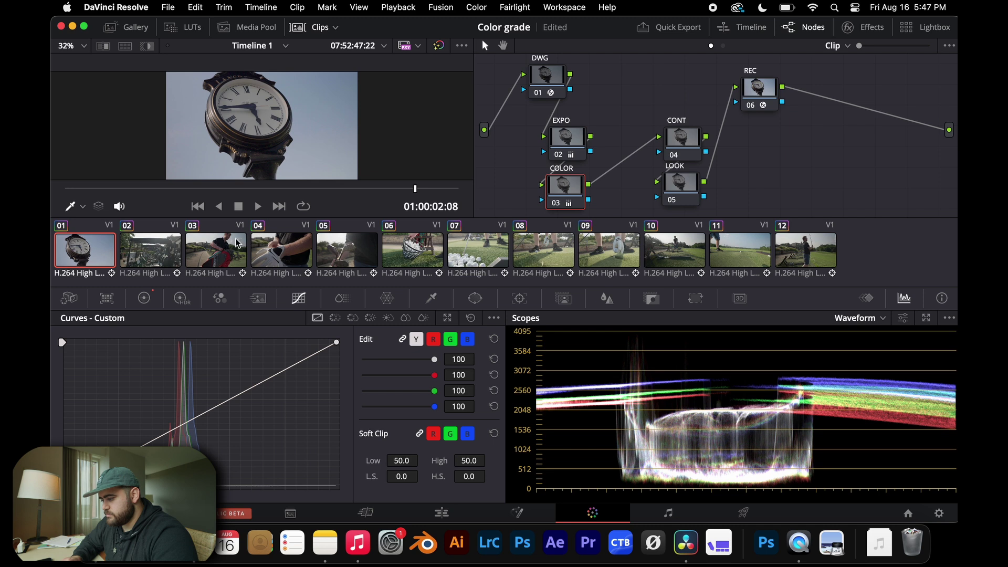
click(316, 128)
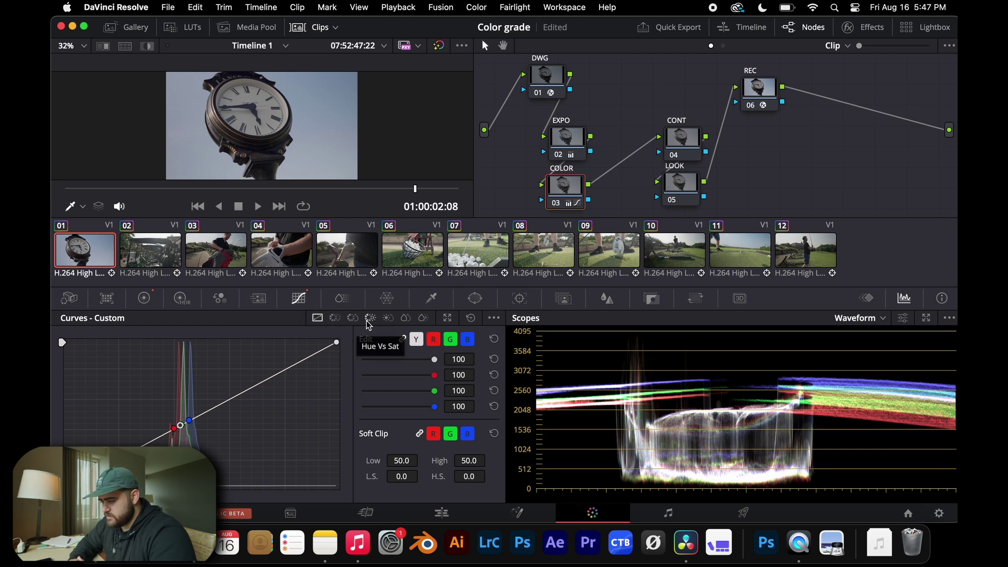
click(335, 318)
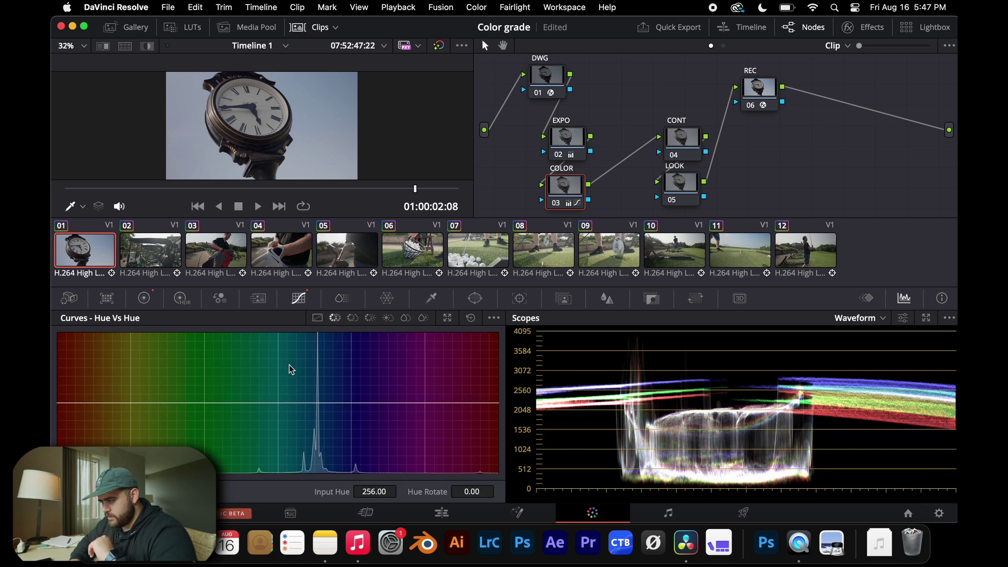
click(329, 92)
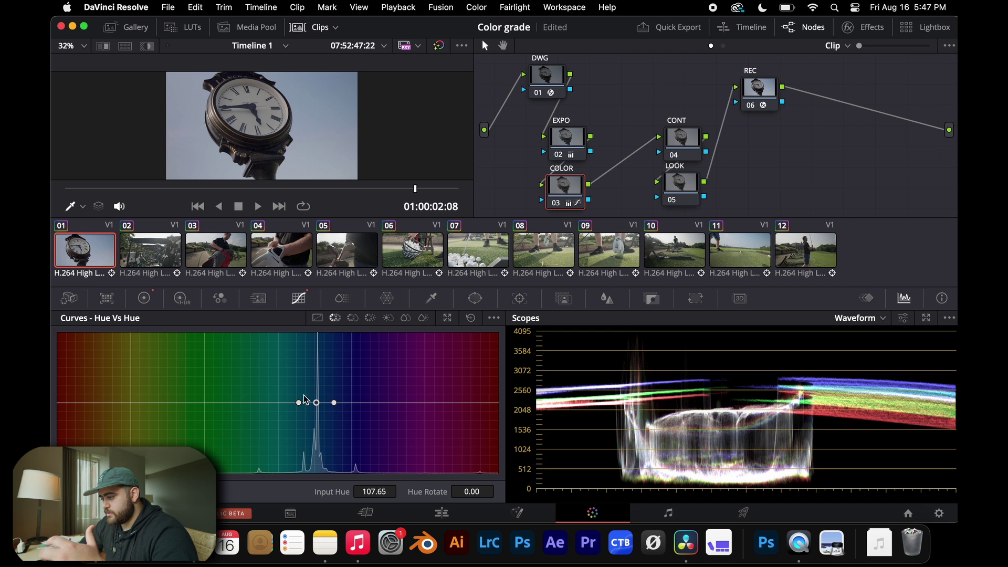
mouse_move(318, 404)
mouse_down()
mouse_move(319, 342)
mouse_move(315, 473)
mouse_move(321, 328)
mouse_move(309, 465)
mouse_move(319, 464)
mouse_move(319, 388)
mouse_move(317, 399)
mouse_up()
key(super+f)
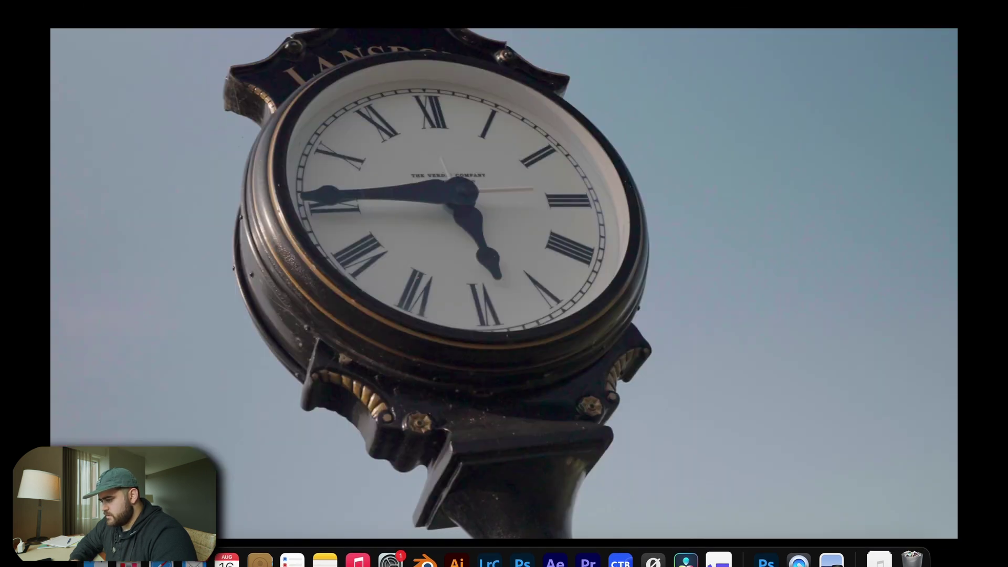
key(super+f)
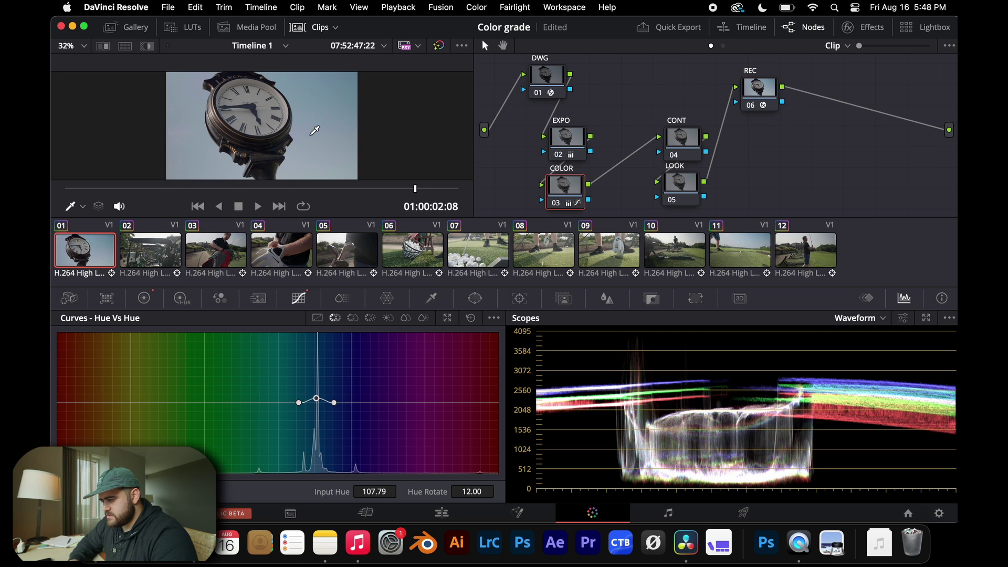
key(super+f)
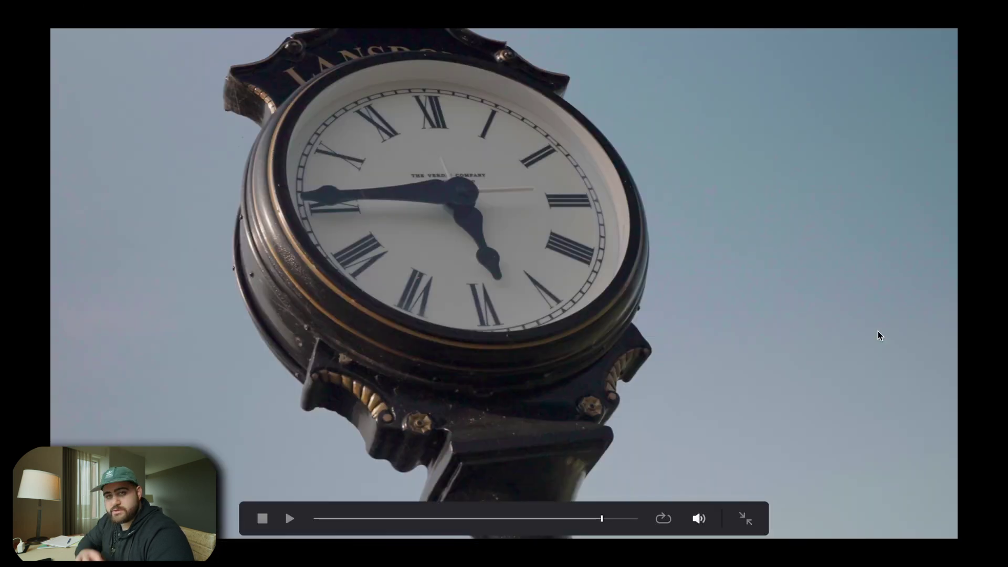